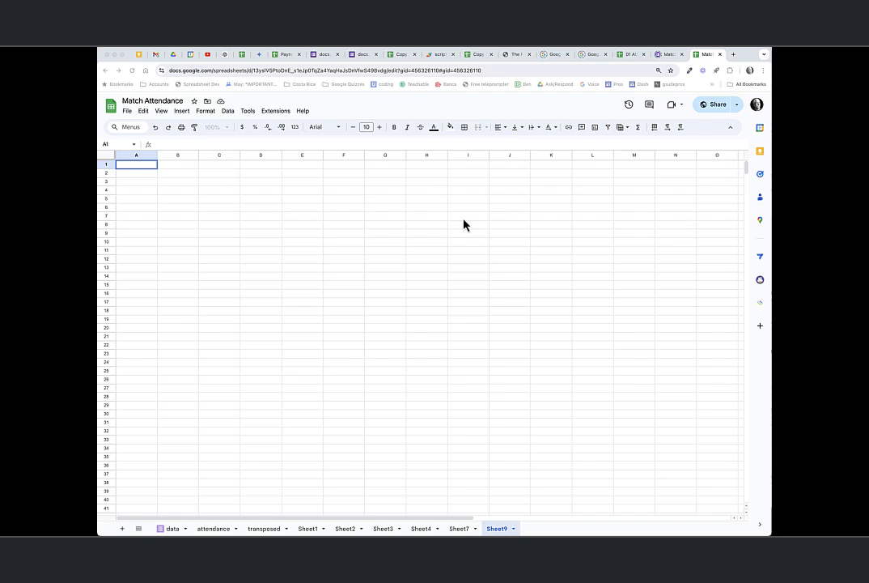
# Enter the date 1/1 in cell A1
pyautogui.click(145, 165)
pyautogui.click(161, 173)
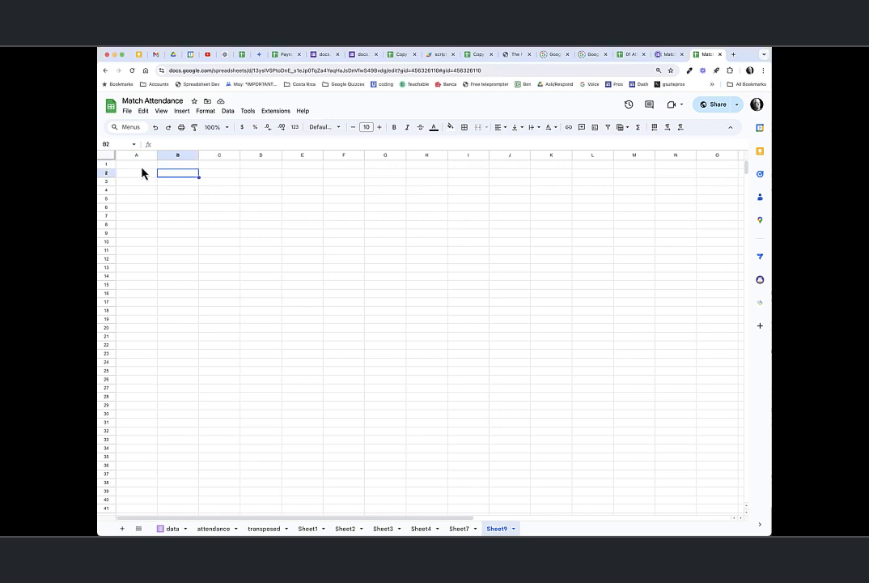
pyautogui.click(141, 167)
pyautogui.click(143, 170)
pyautogui.click(142, 165)
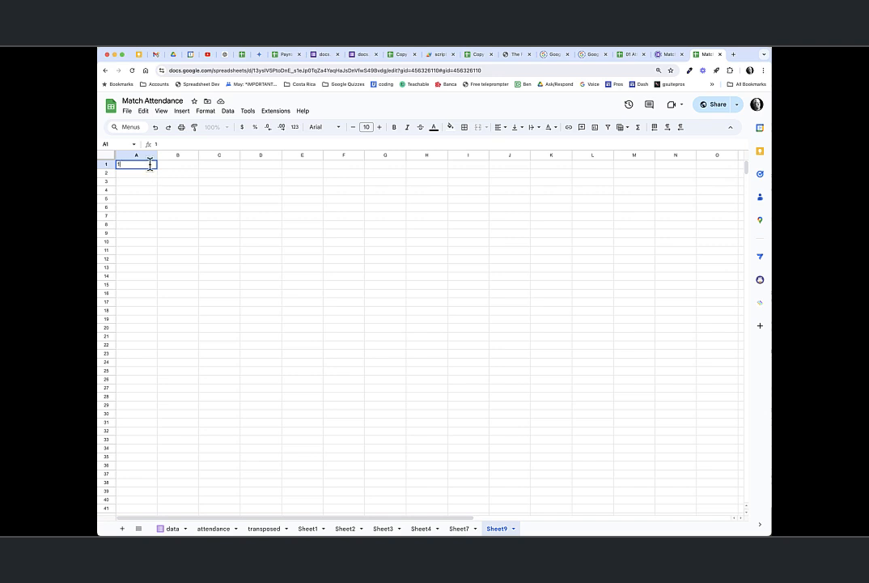
pyautogui.write('1/1')
pyautogui.press('Return')
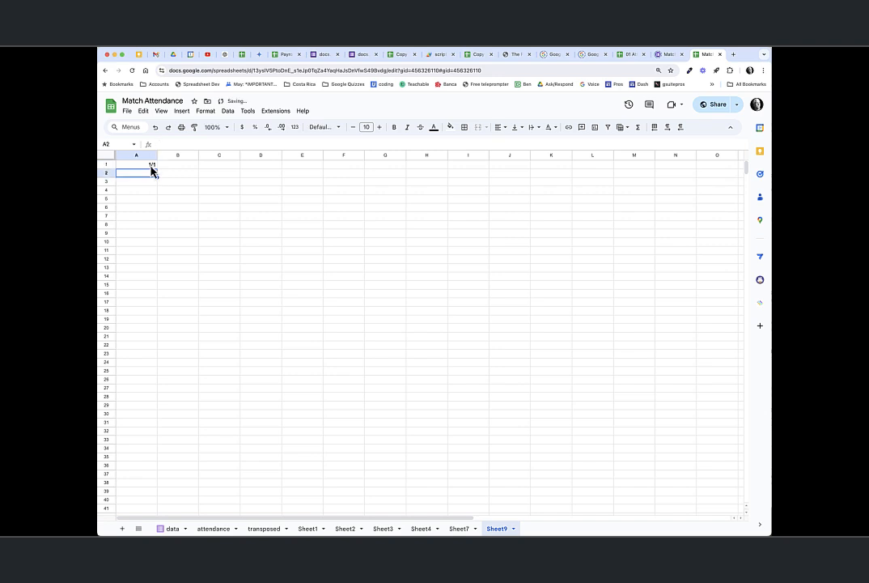
# Open the date picker for cell A1 and clear the date from the cell
pyautogui.click(142, 166)
pyautogui.doubleClick(143, 167)
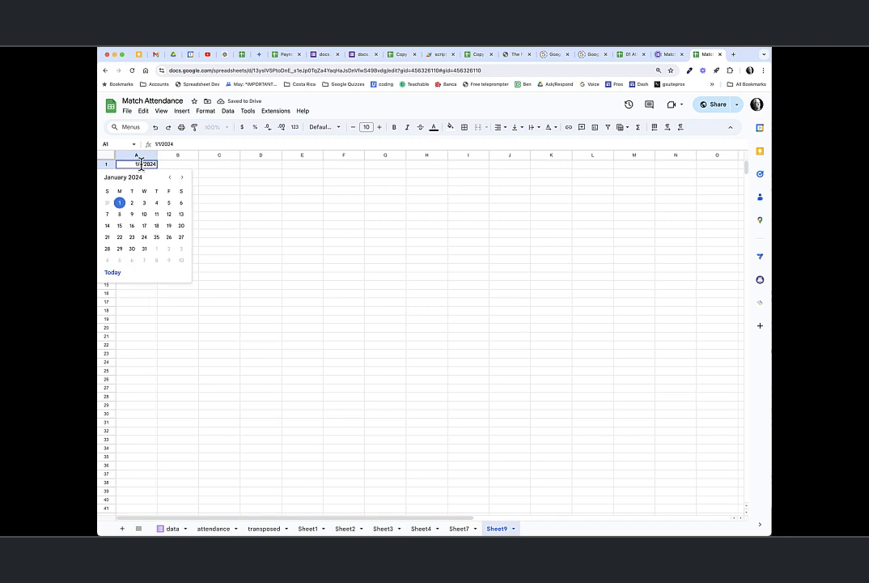
pyautogui.press('Tab')
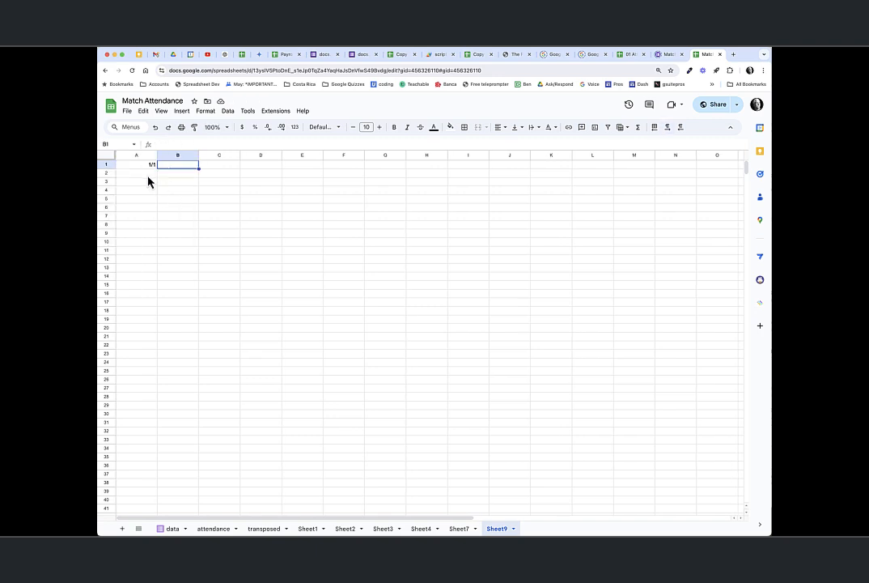
pyautogui.click(151, 168)
pyautogui.press('Delete')
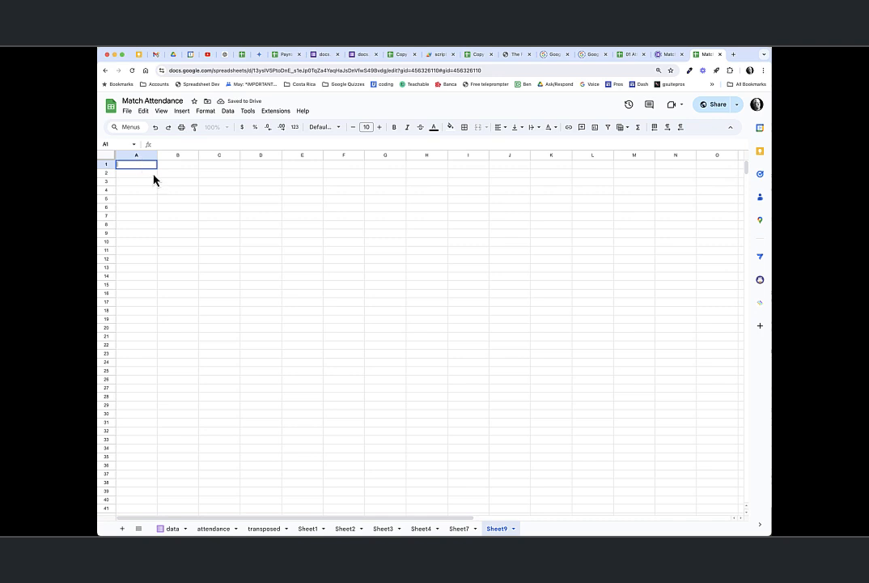
# Add a data validation rule to cell A1 with the criterion Is valid date
pyautogui.click(227, 111)
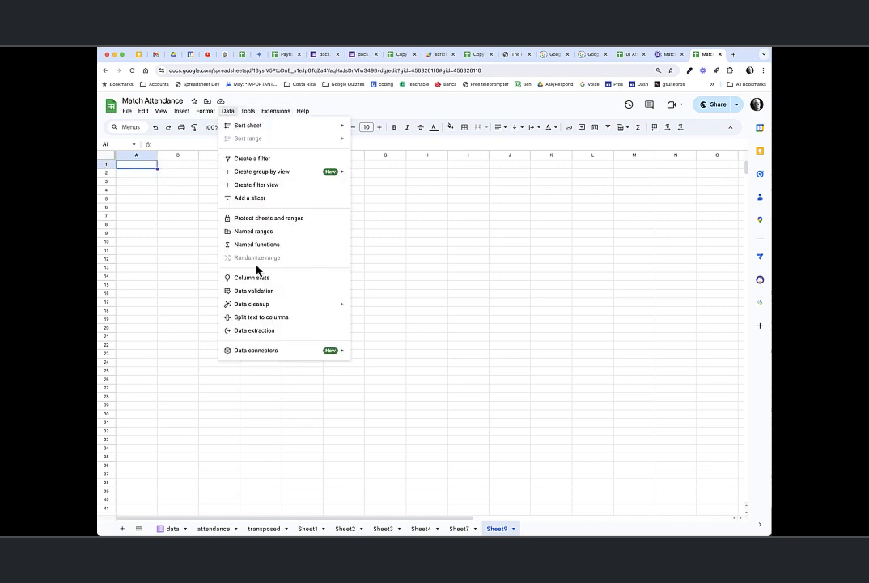
pyautogui.click(273, 292)
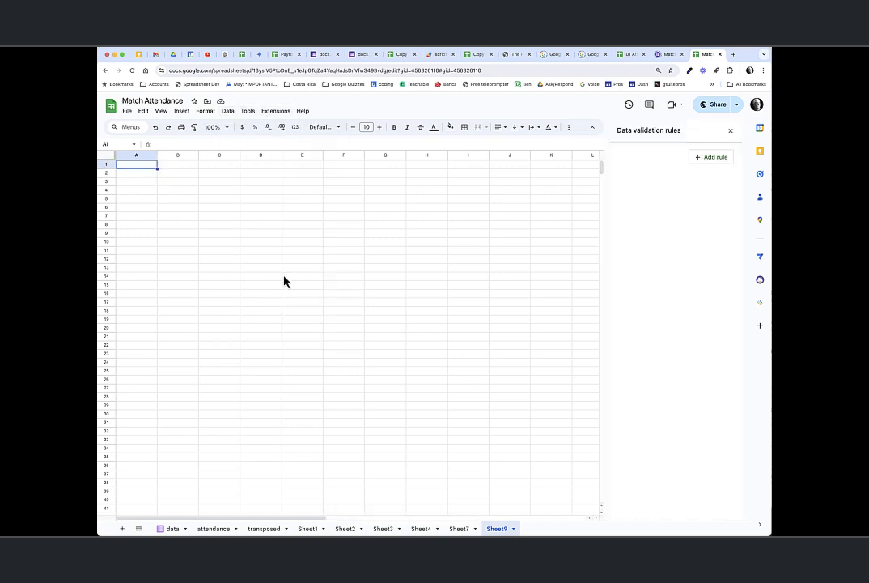
pyautogui.click(714, 157)
pyautogui.click(659, 203)
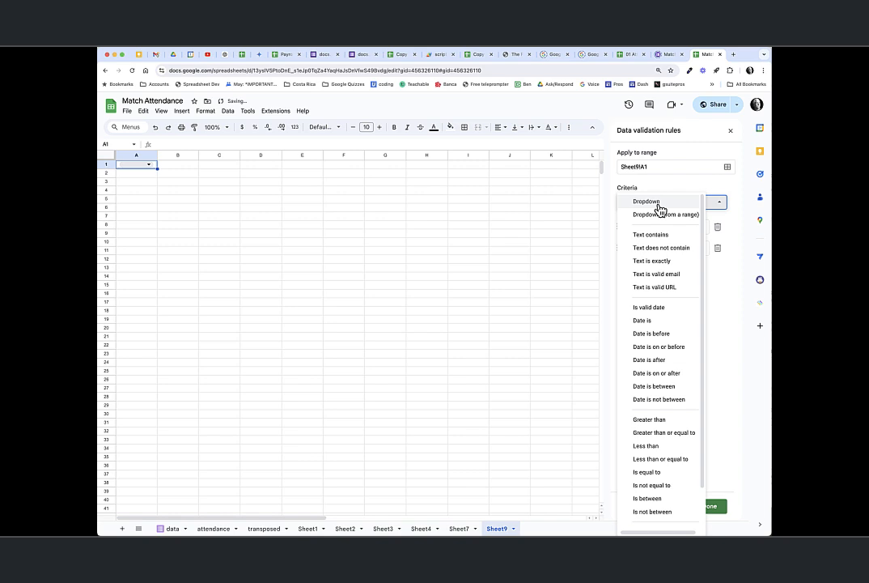
pyautogui.click(658, 309)
# Set the date rule to reject invalid input and show the help text "Enter a valid date", and save it
pyautogui.click(623, 295)
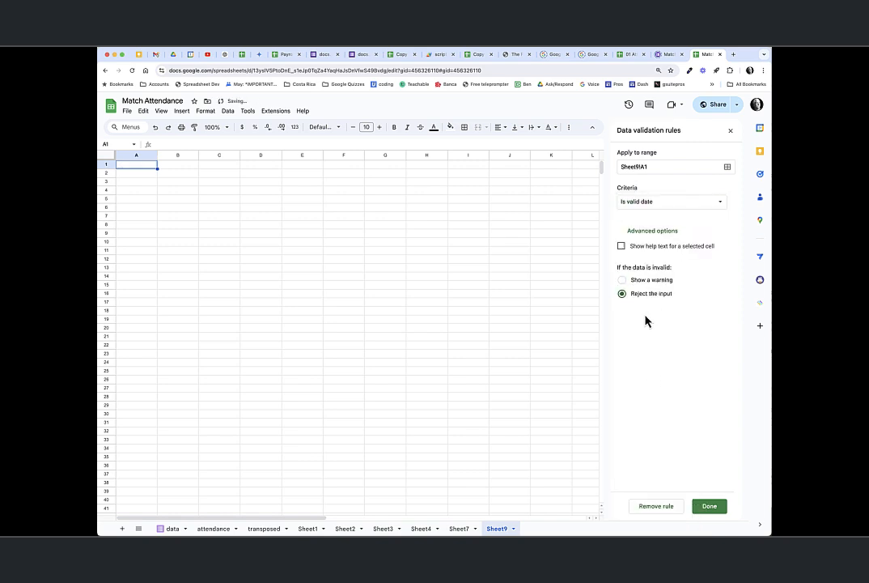
pyautogui.click(622, 246)
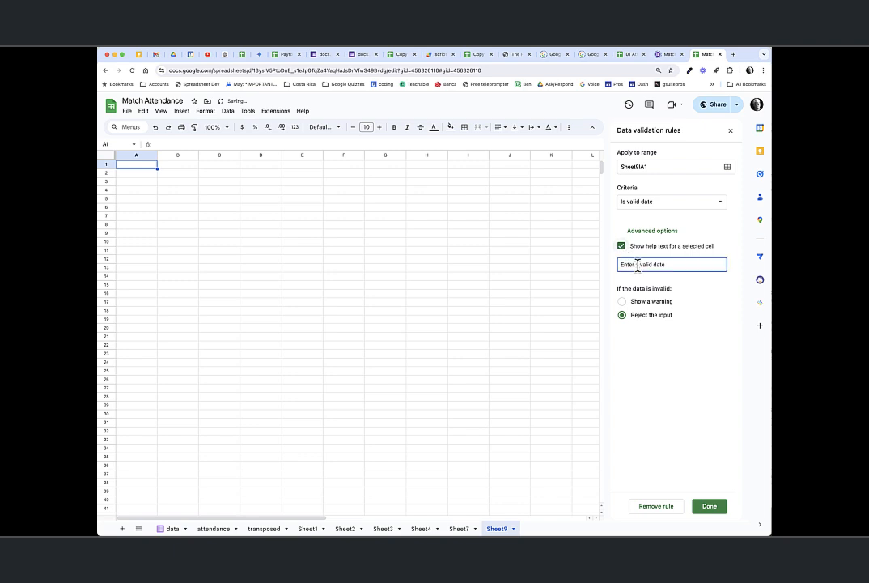
pyautogui.click(709, 506)
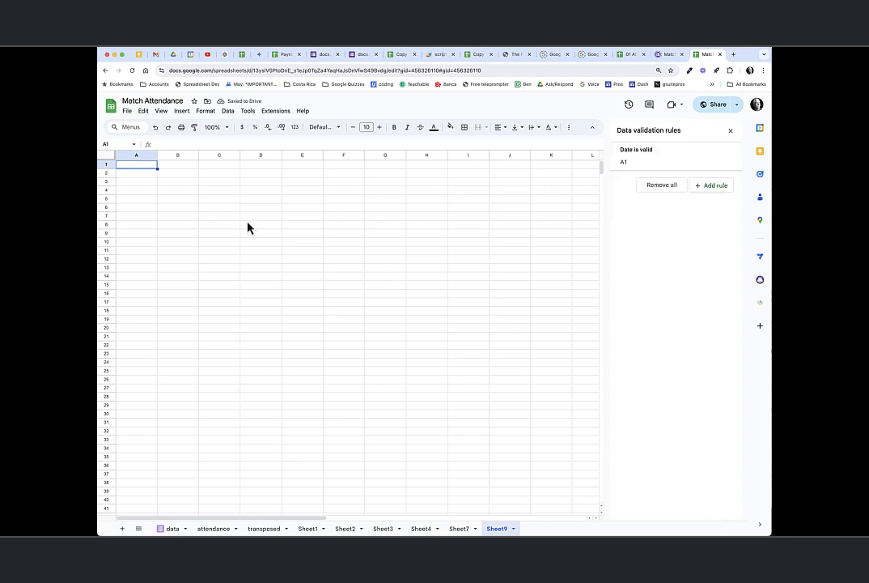
# Fill cell A1 with January 1, 2024 using the calendar picker
pyautogui.doubleClick(137, 164)
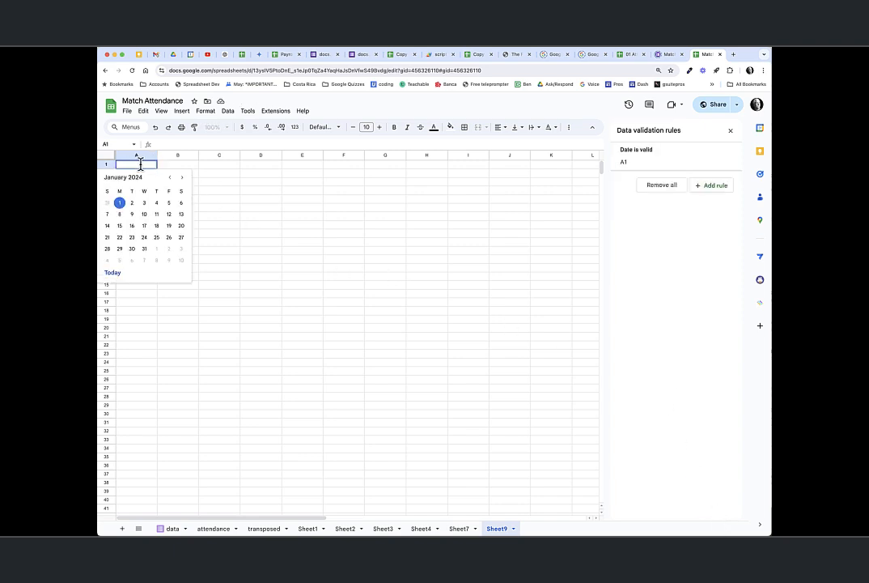
pyautogui.click(122, 204)
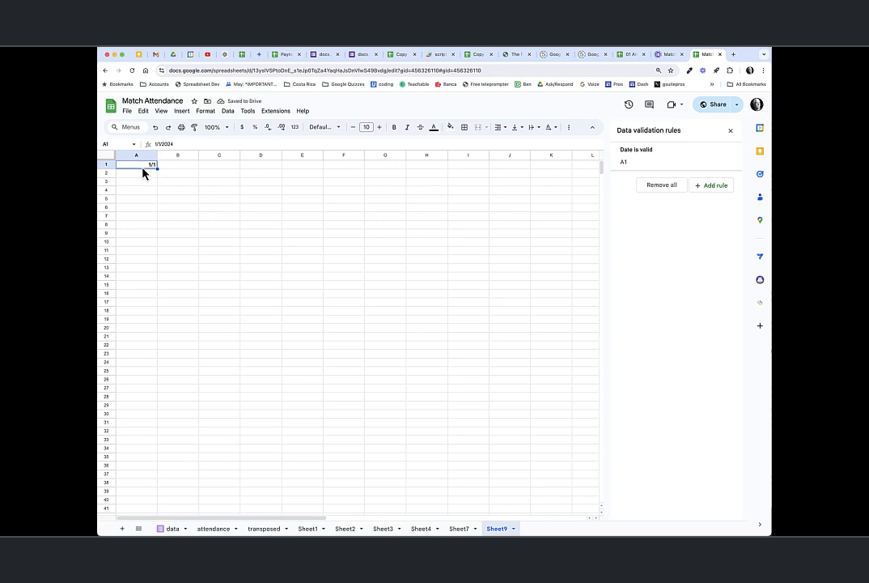
# Try to enter the text "a" in cell A1 to test its date validation
pyautogui.write('a')
pyautogui.press('Return')
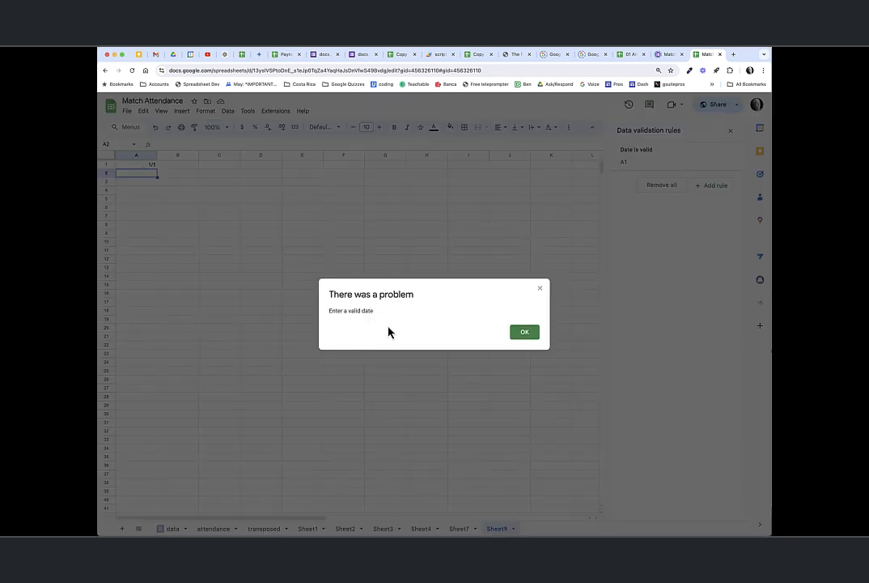
pyautogui.click(526, 338)
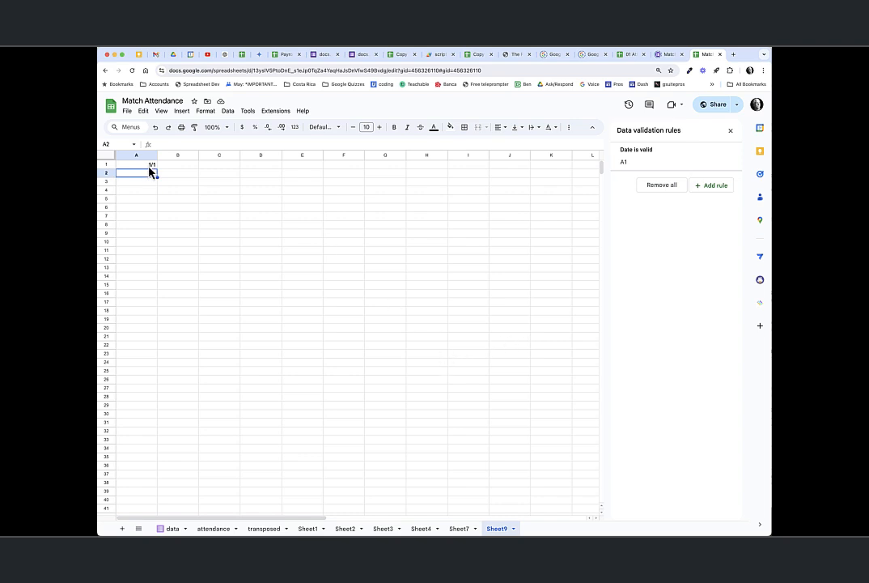
pyautogui.click(227, 111)
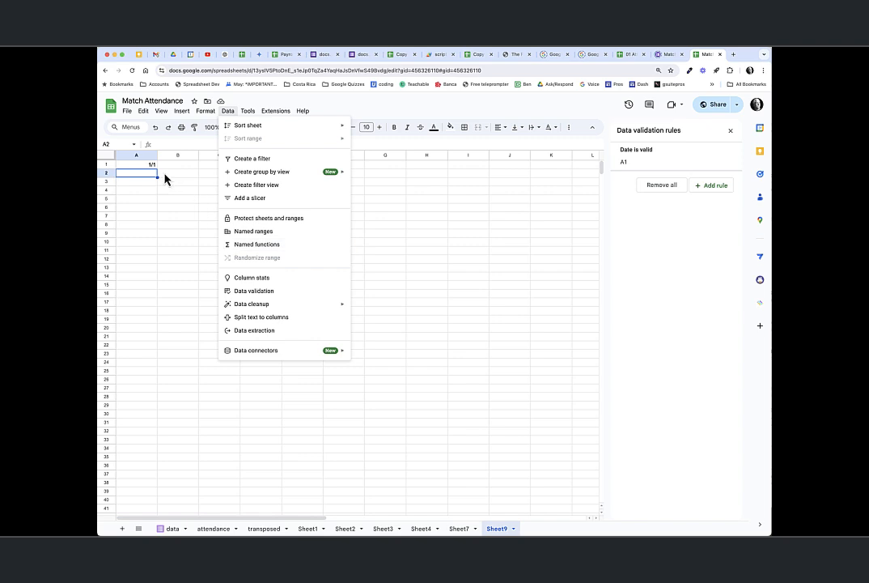
pyautogui.click(144, 167)
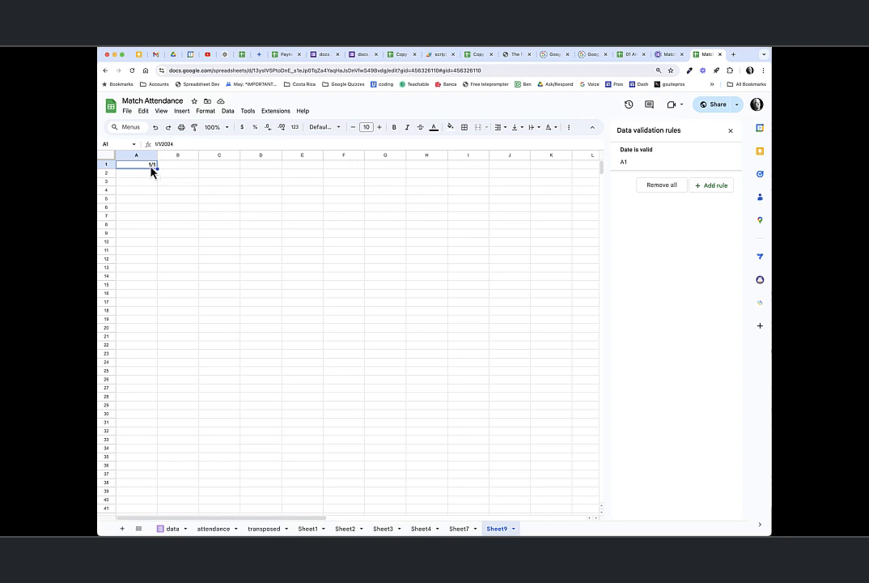
# Enter the formula =VALUE(A1) in cell B1 to convert the date to its serial number
pyautogui.click(182, 166)
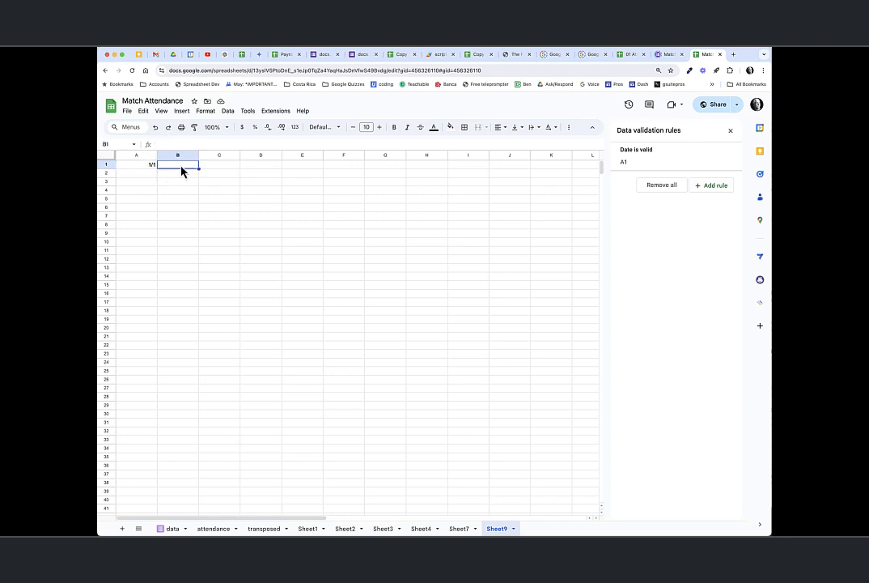
pyautogui.write('=va')
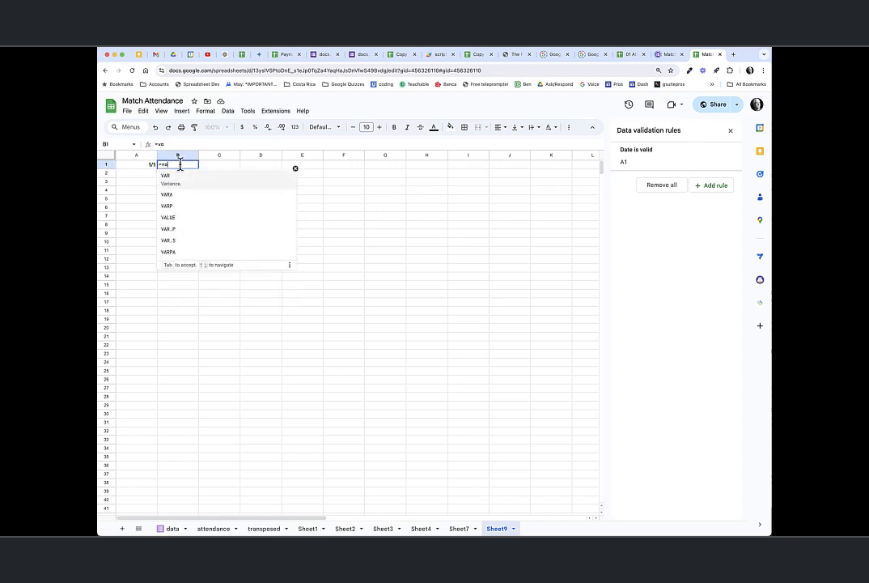
pyautogui.write('lue')
pyautogui.press('Tab')
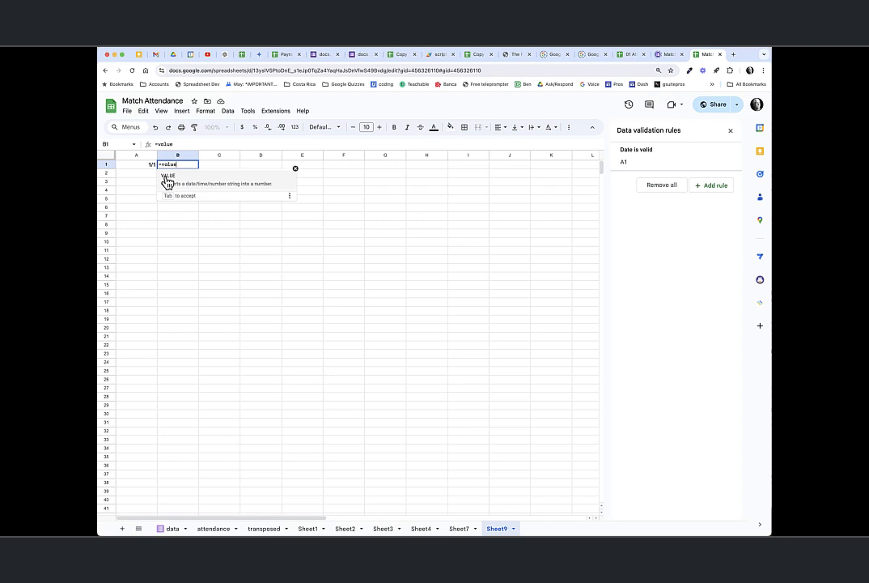
pyautogui.click(145, 167)
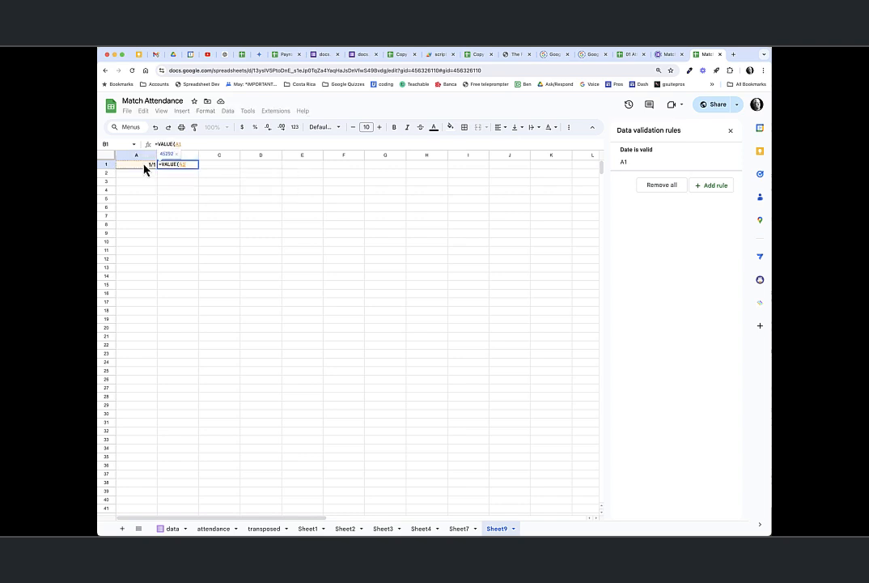
pyautogui.press('Return')
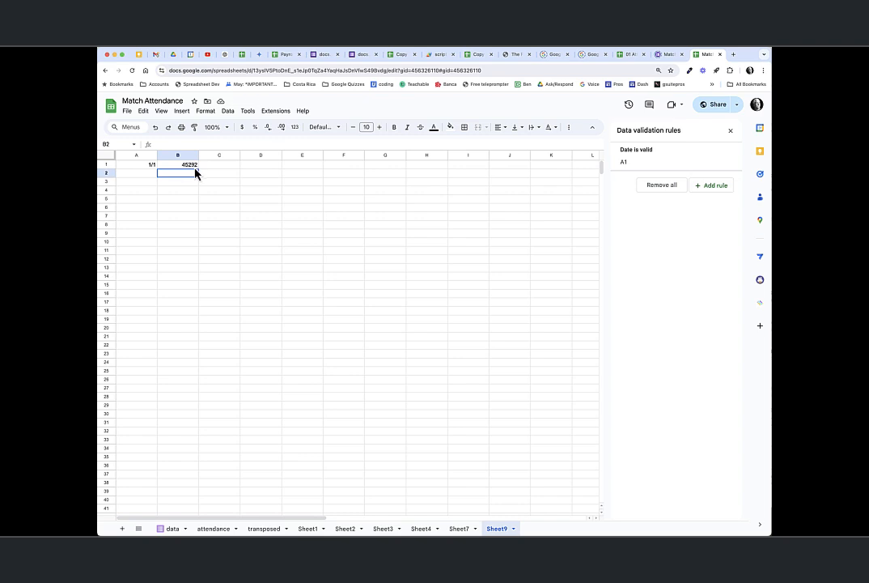
# Apply the standard Date number format to cell A1
pyautogui.click(150, 165)
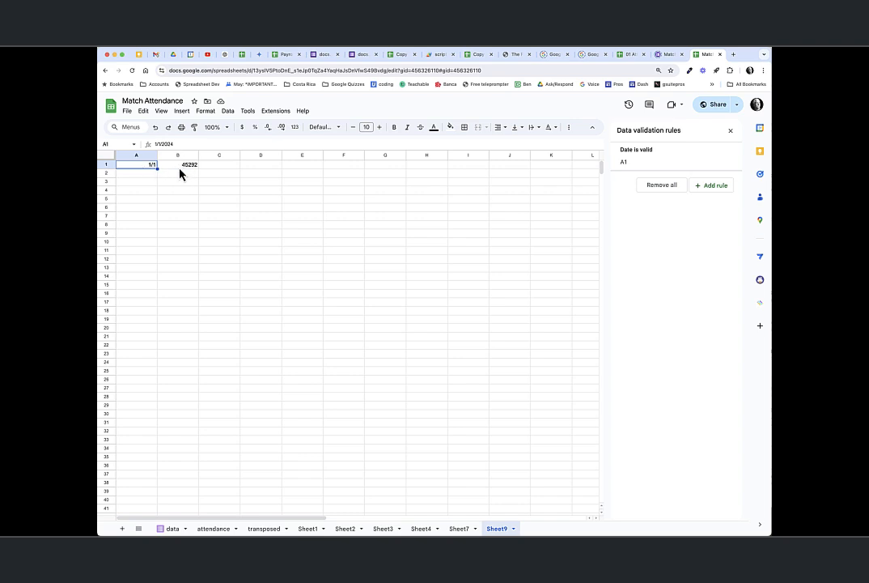
pyautogui.click(184, 172)
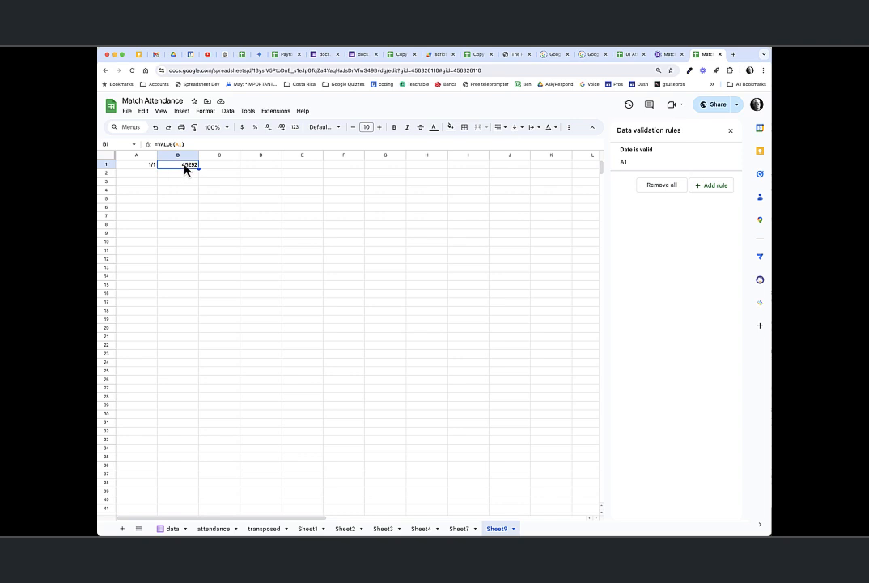
pyautogui.press('Left')
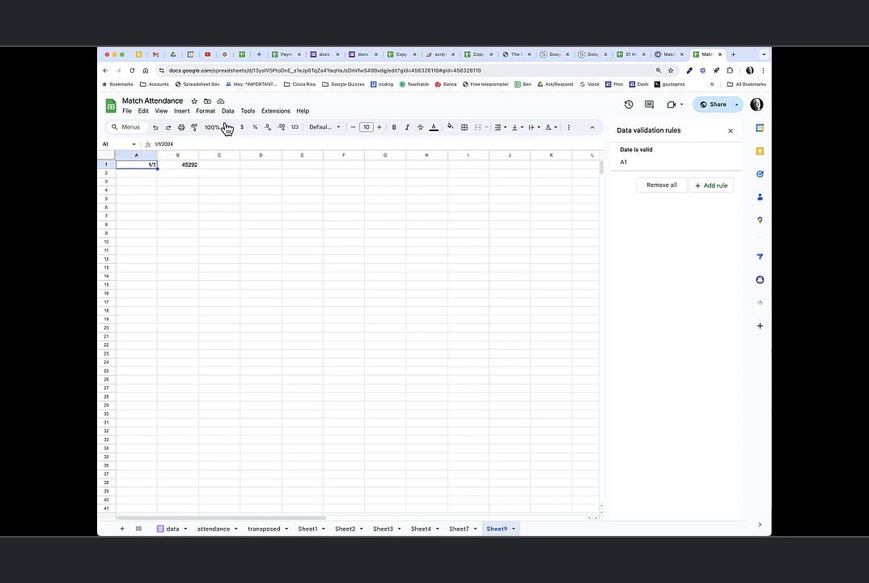
pyautogui.click(295, 127)
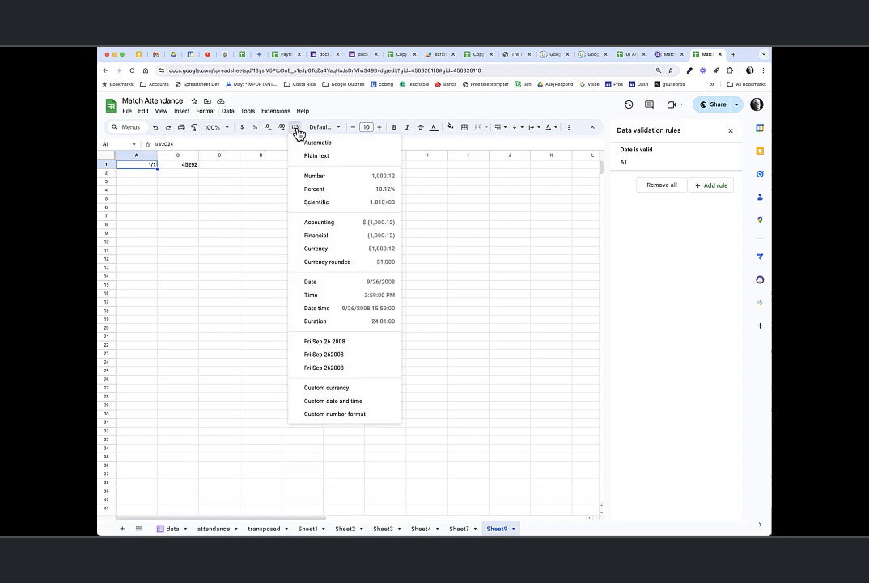
pyautogui.click(324, 285)
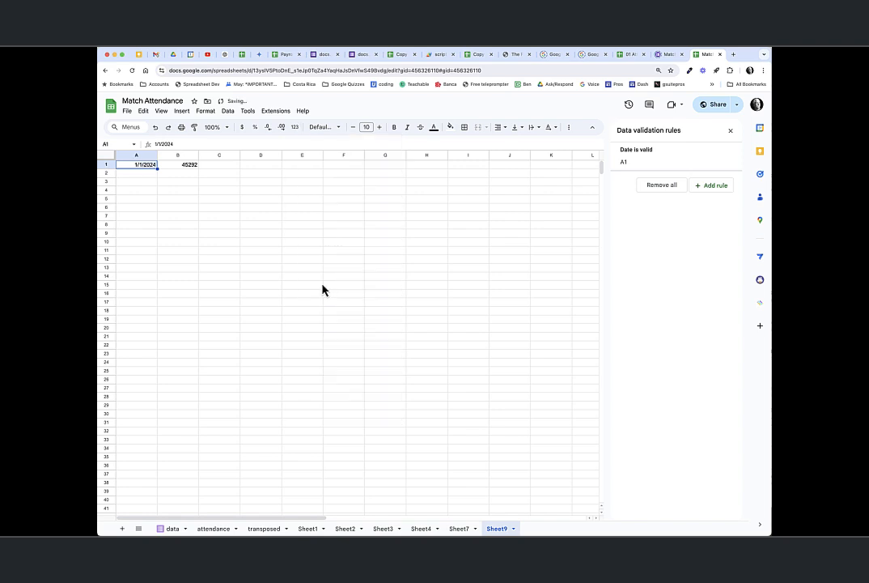
# Apply a custom date format to cell A1 with abbreviated month, day with leading zero and two-digit year, separated by slashes
pyautogui.click(295, 127)
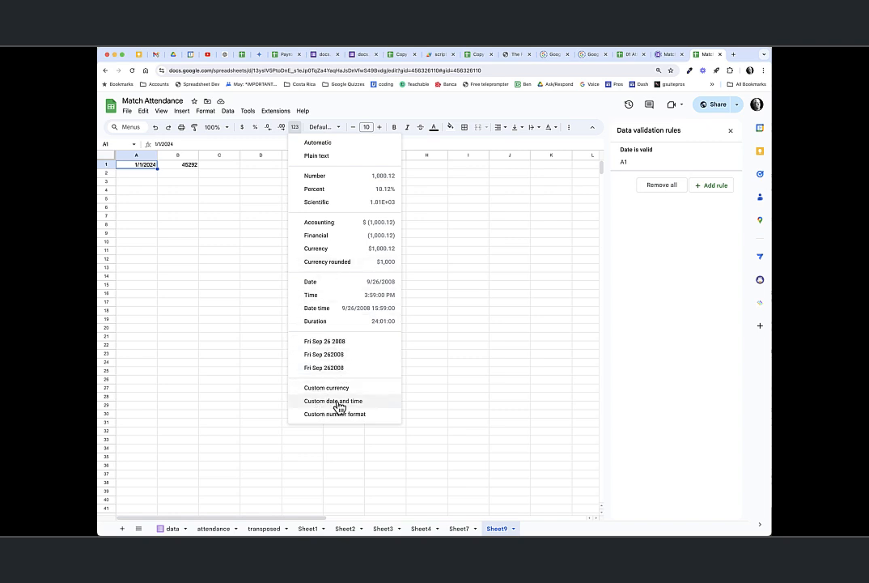
pyautogui.click(295, 128)
pyautogui.click(294, 127)
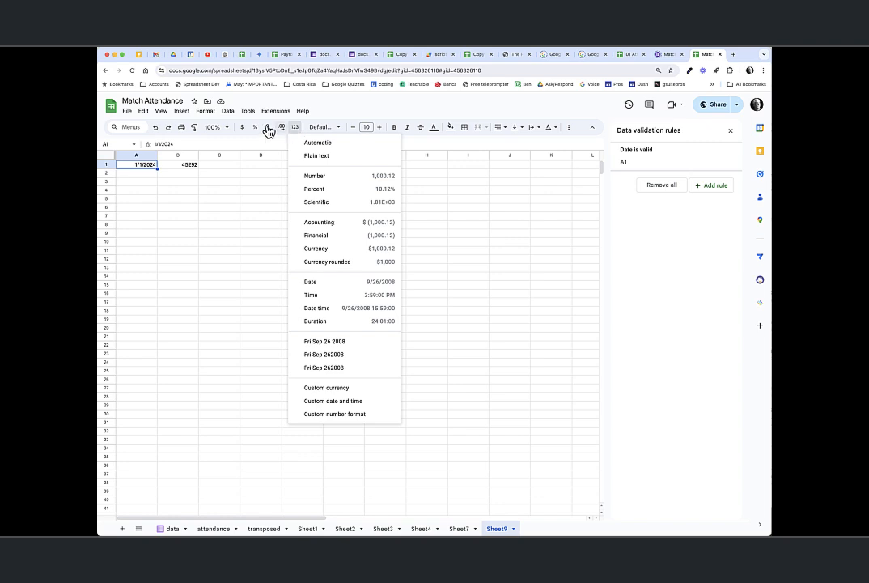
pyautogui.click(204, 111)
pyautogui.moveTo(228, 183)
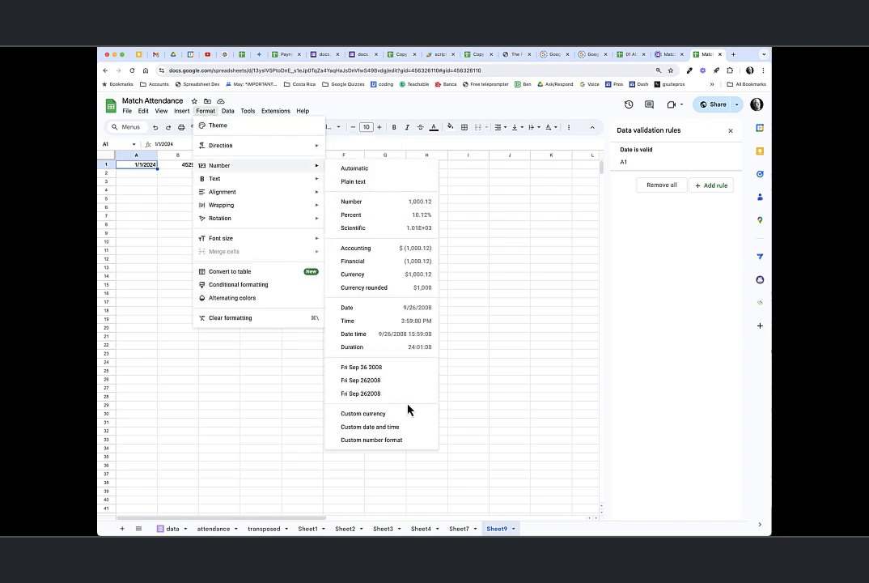
pyautogui.click(394, 428)
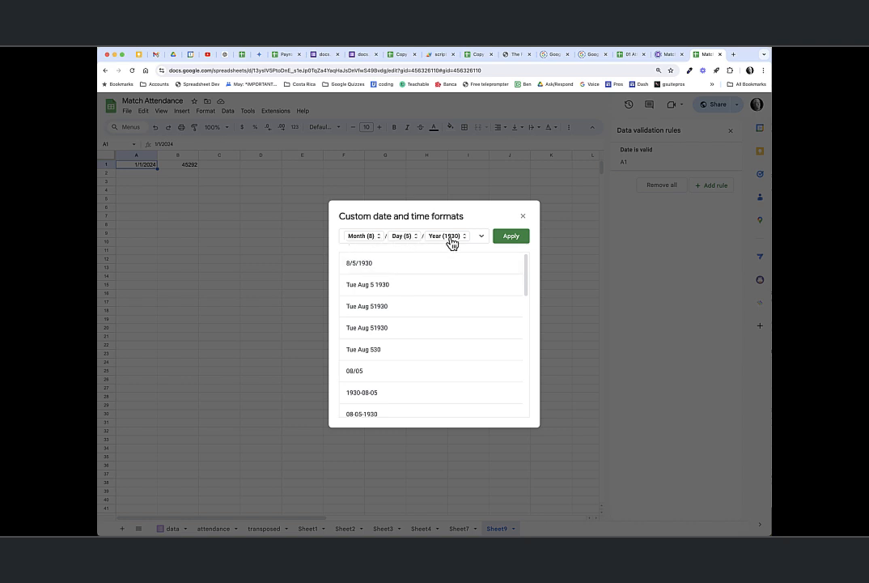
pyautogui.click(378, 238)
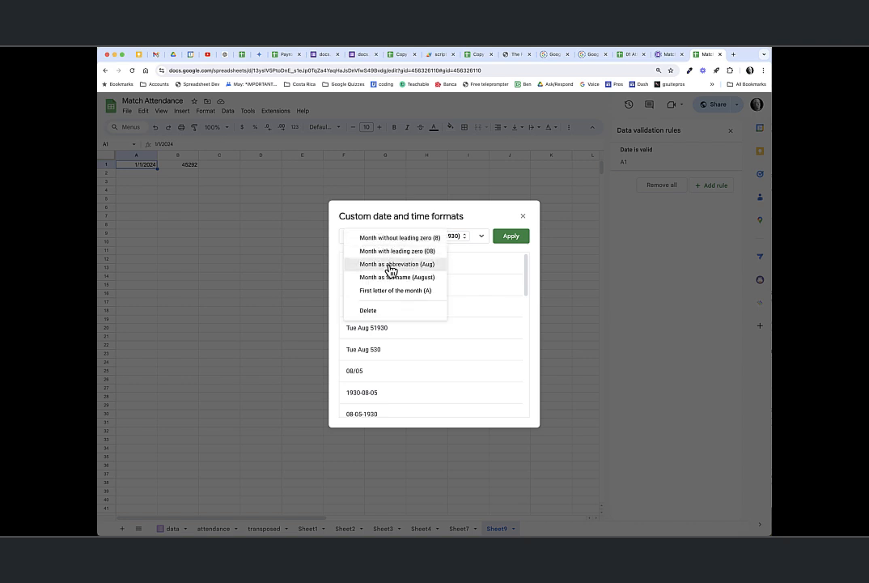
pyautogui.click(391, 267)
pyautogui.click(413, 237)
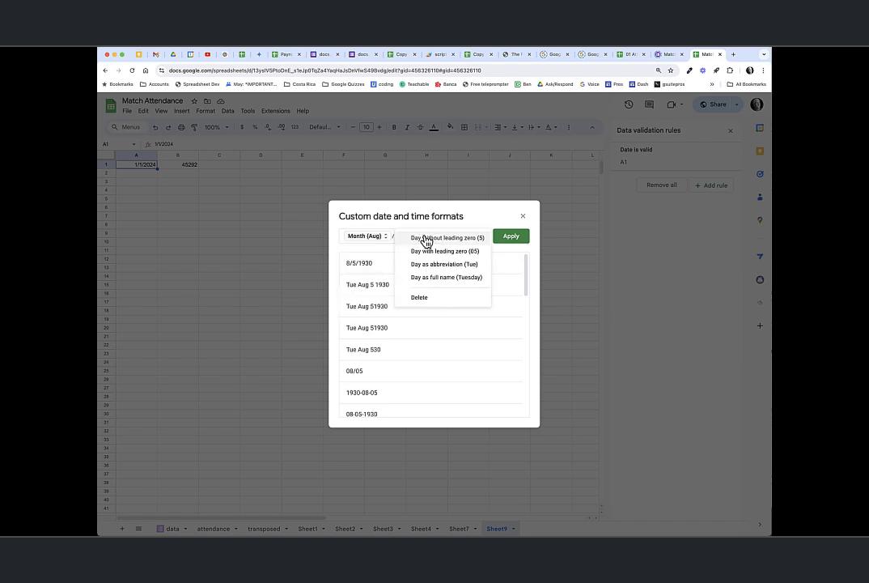
pyautogui.click(431, 253)
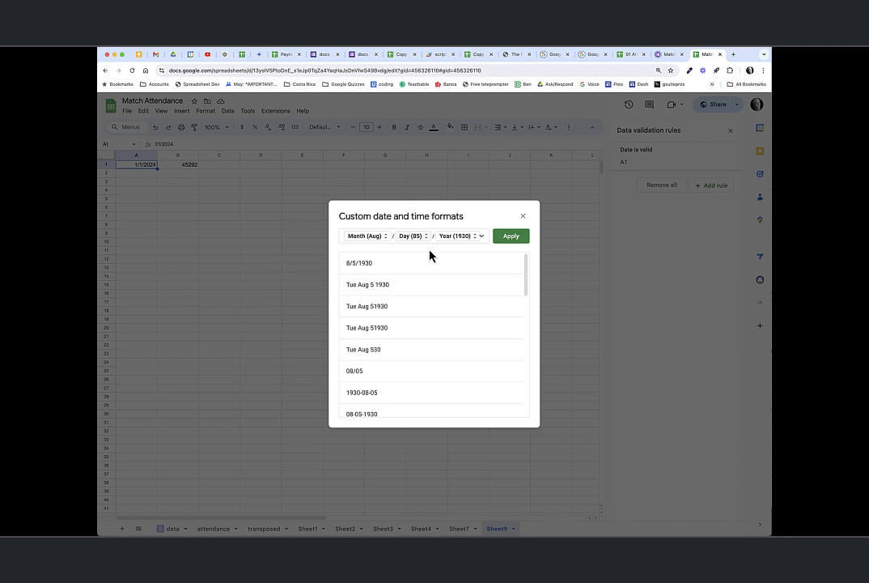
pyautogui.click(476, 239)
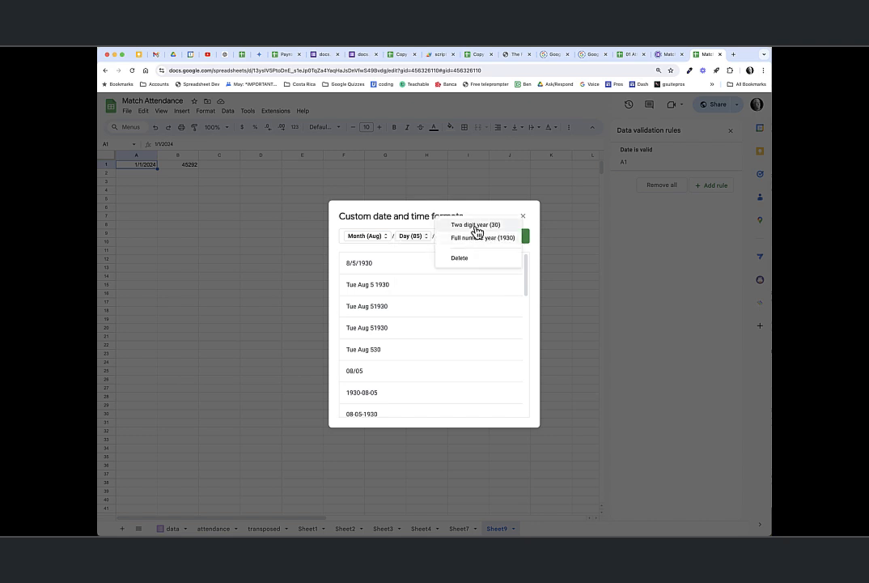
pyautogui.click(475, 226)
pyautogui.click(510, 236)
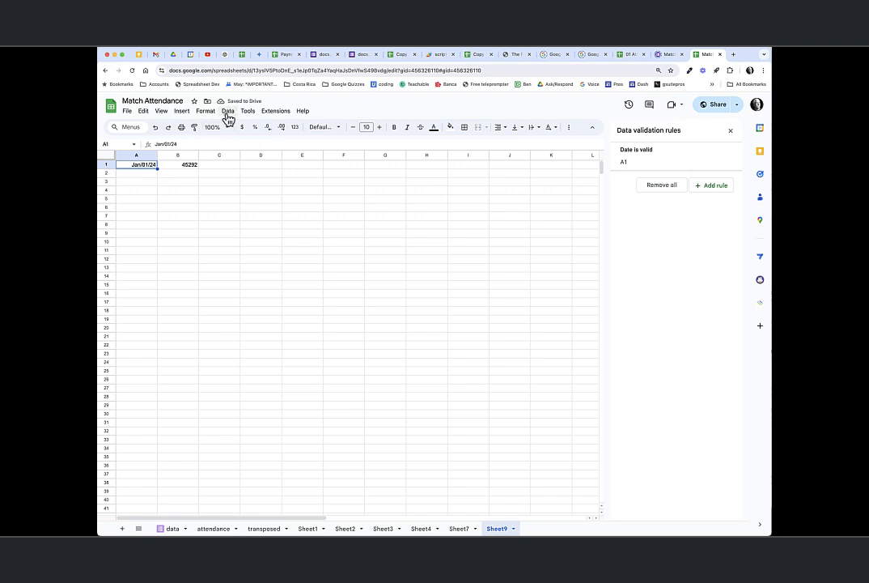
# Change the month in A1's custom date format to a number with leading zero and apply it
pyautogui.click(295, 127)
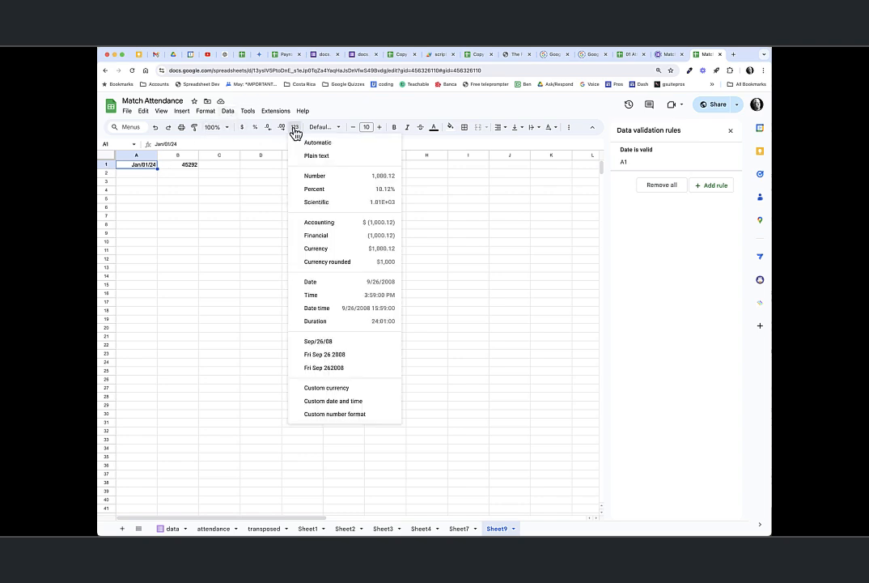
pyautogui.click(364, 396)
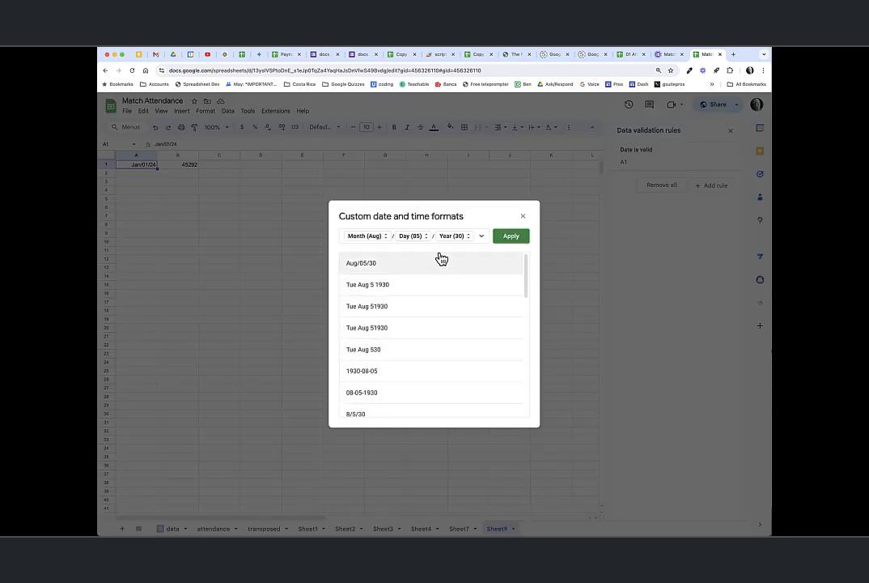
pyautogui.click(386, 238)
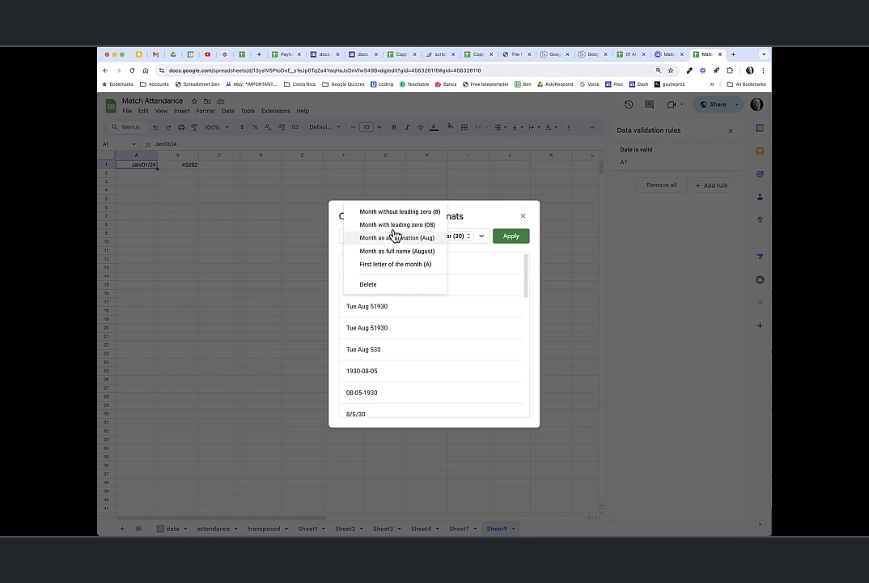
pyautogui.click(394, 236)
pyautogui.click(512, 237)
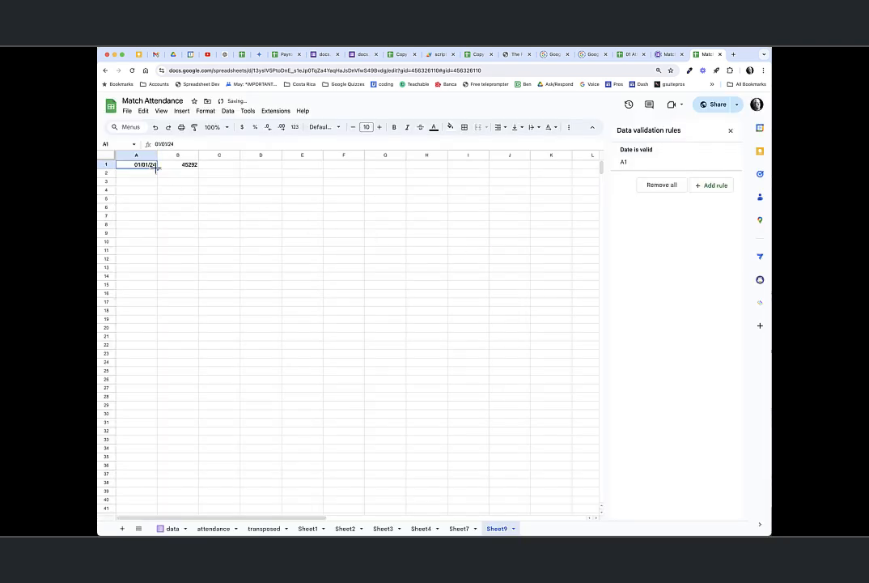
# Apply the standard Date number format to the empty cell C5
pyautogui.scroll(-1, 194, 162)
pyautogui.click(228, 111)
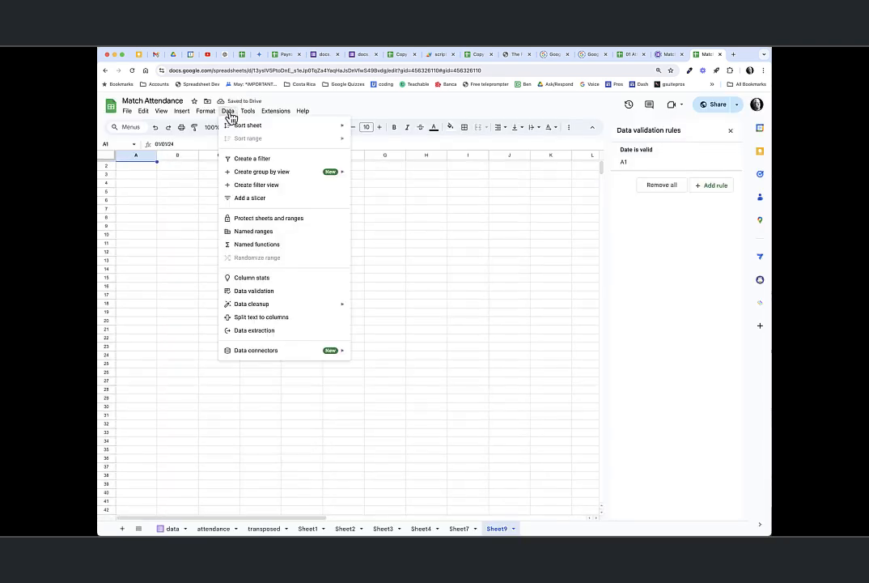
pyautogui.click(217, 192)
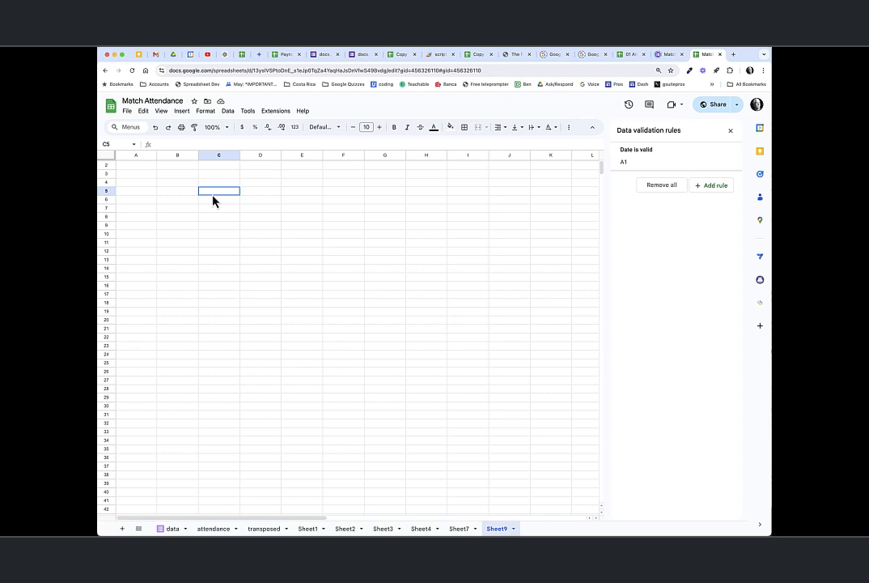
pyautogui.click(294, 128)
pyautogui.click(324, 282)
pyautogui.scroll(1, 250, 270)
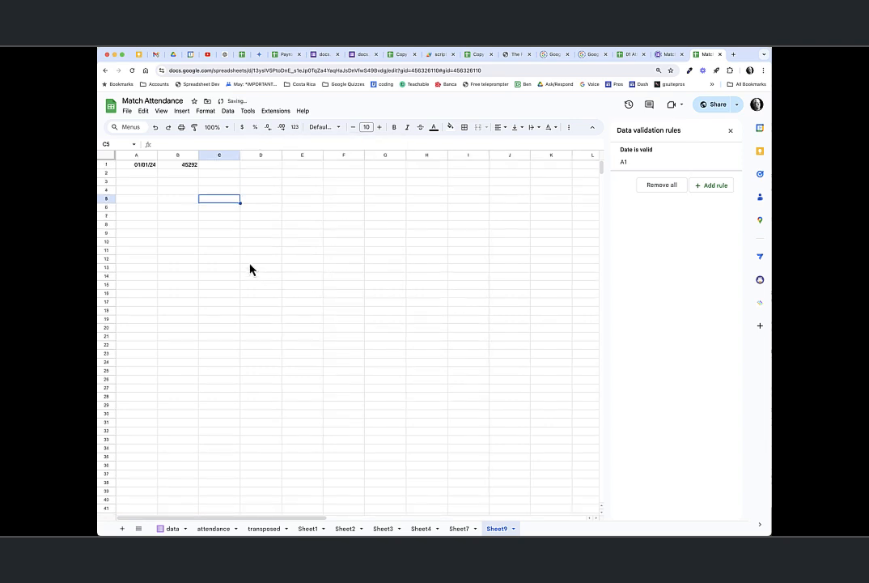
# Clear all components and separators from the custom date and time format for cell A1
pyautogui.click(144, 169)
pyautogui.click(176, 172)
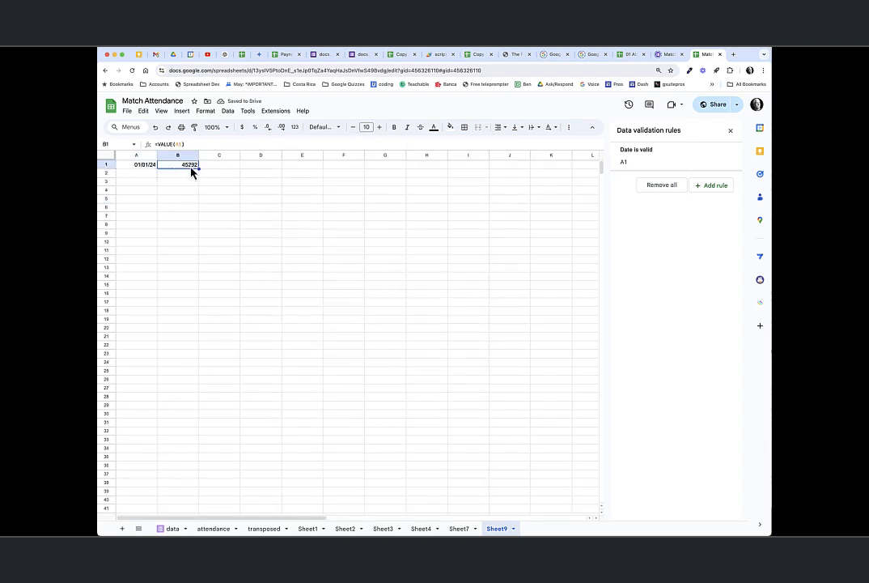
pyautogui.click(146, 172)
pyautogui.click(295, 127)
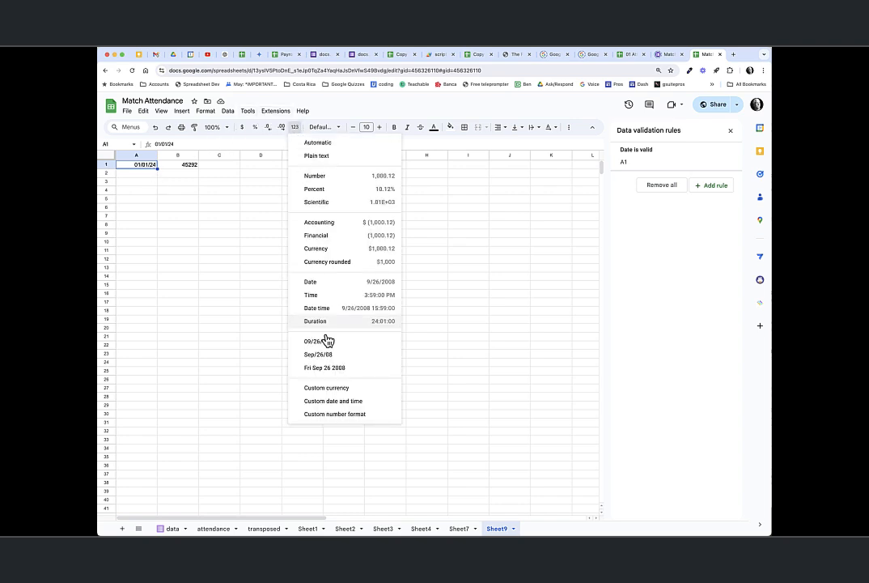
pyautogui.click(350, 402)
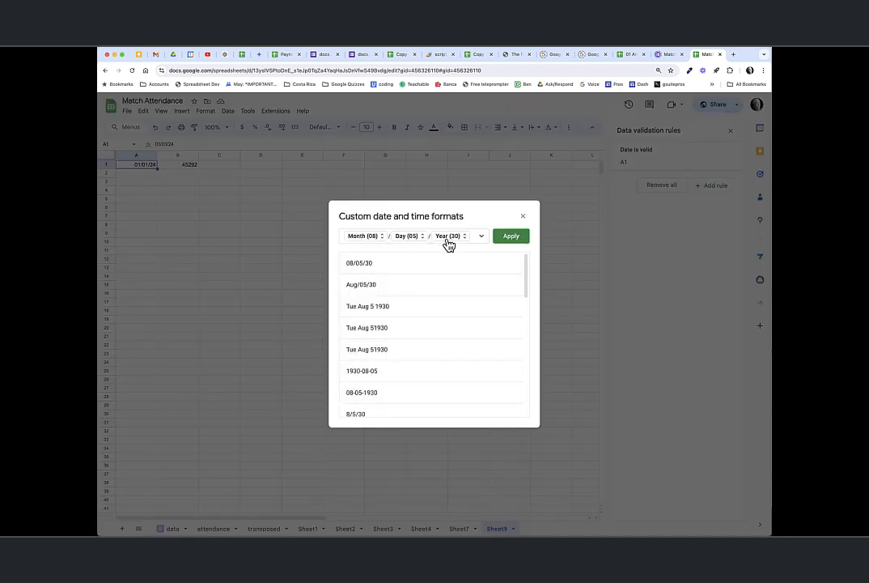
pyautogui.press('BackSpace')
pyautogui.press('BackSpace')
pyautogui.press('BackSpace')
pyautogui.press('BackSpace')
pyautogui.press('BackSpace')
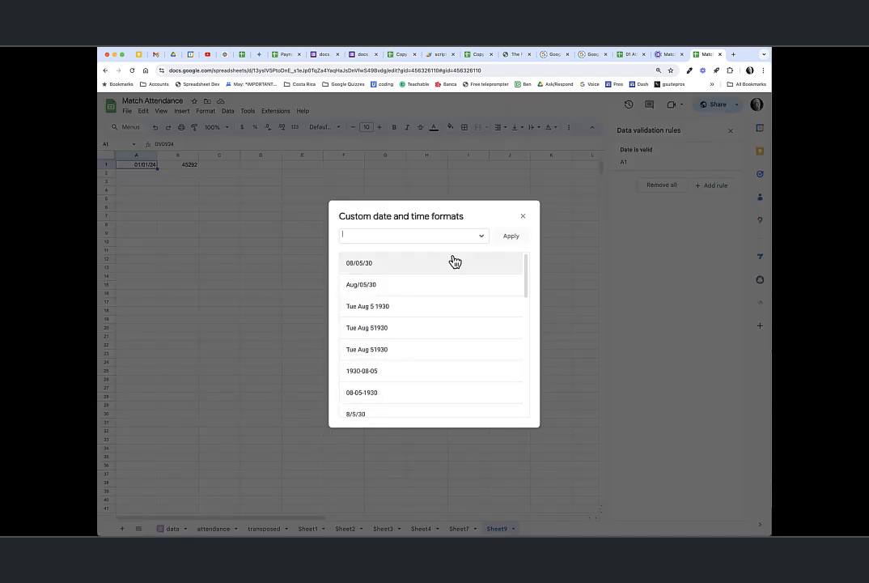
# Build a custom date format containing only the month as full name and apply it to cell A1
pyautogui.click(480, 240)
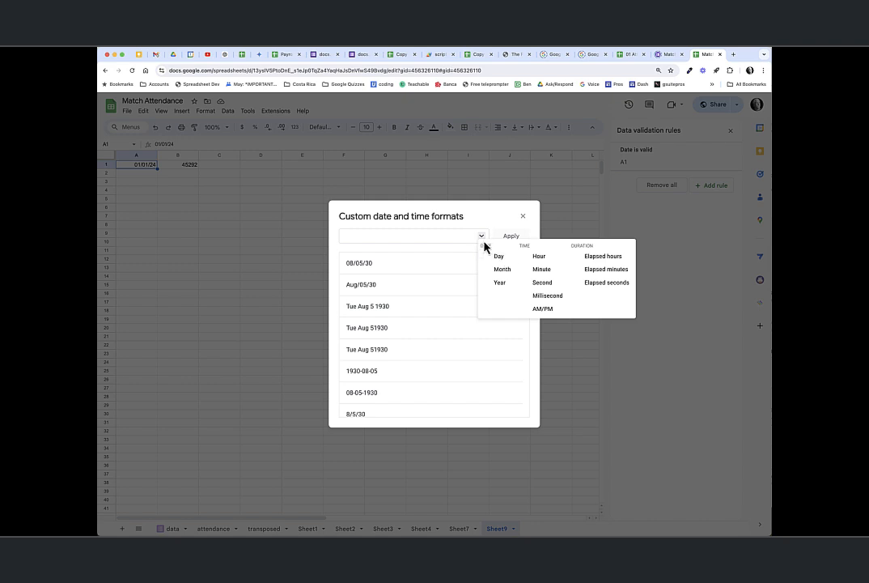
pyautogui.click(502, 270)
pyautogui.click(376, 237)
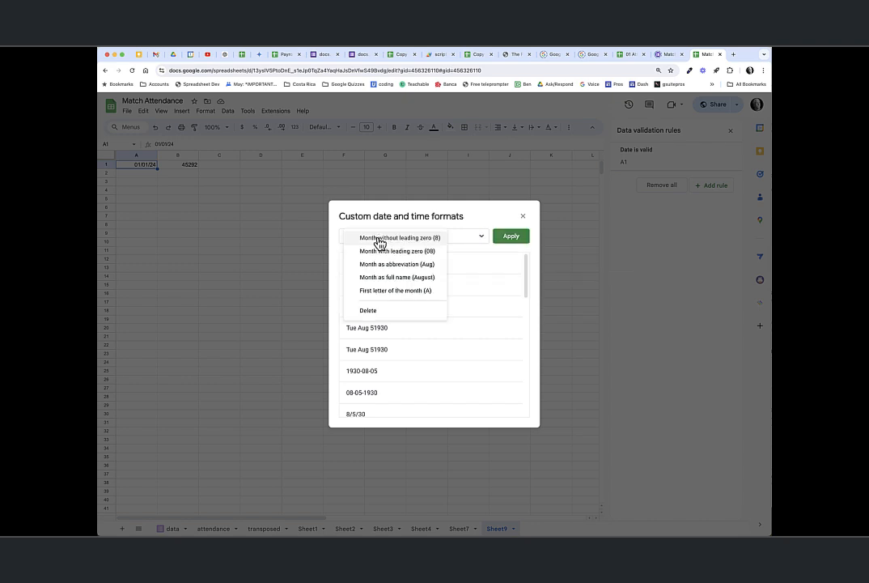
pyautogui.click(396, 279)
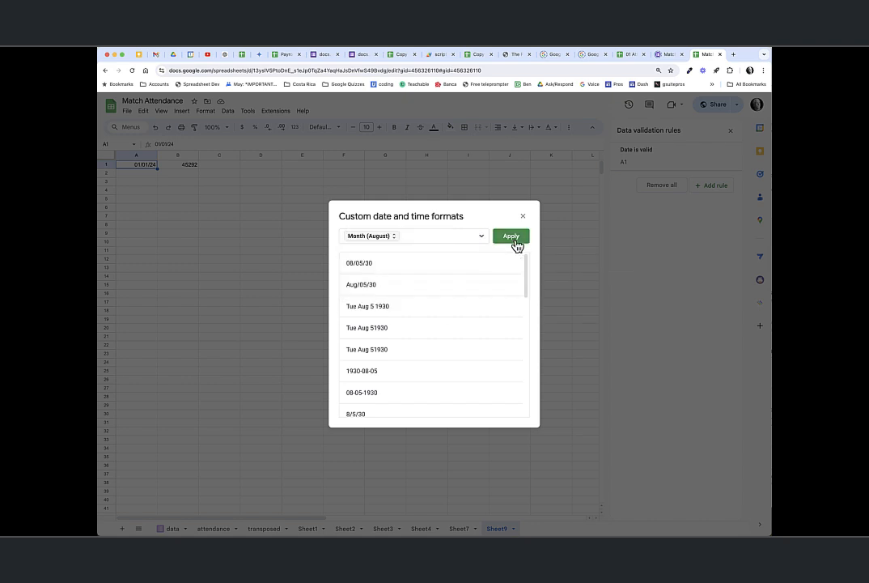
pyautogui.click(515, 240)
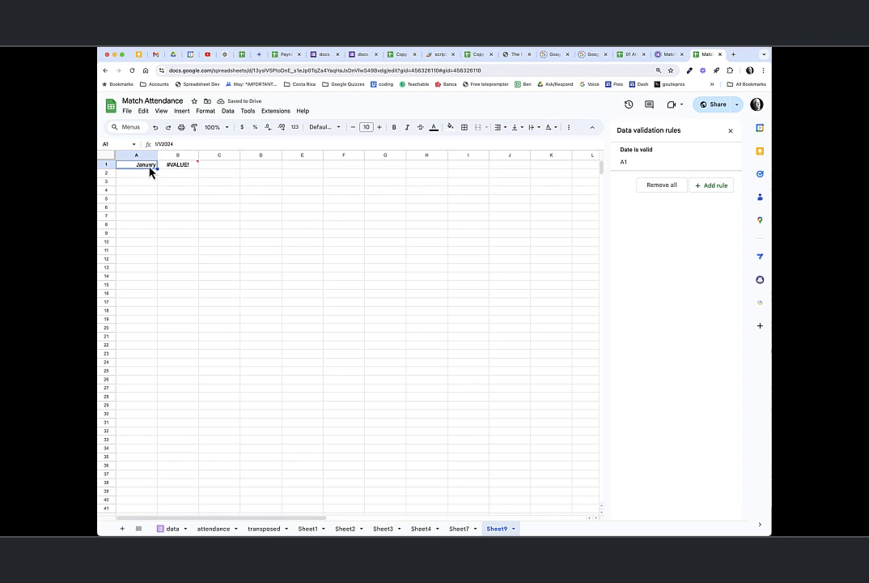
# Change the date in cell A1 to January 2, 2024 using the calendar picker and check the formula cell B1
pyautogui.moveTo(171, 171)
pyautogui.doubleClick(143, 169)
pyautogui.click(134, 200)
pyautogui.click(171, 167)
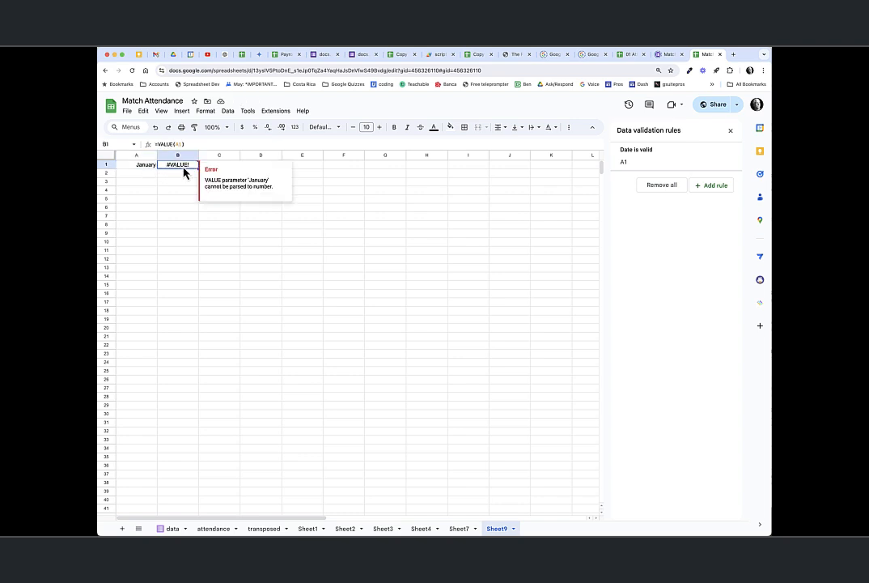
pyautogui.click(143, 170)
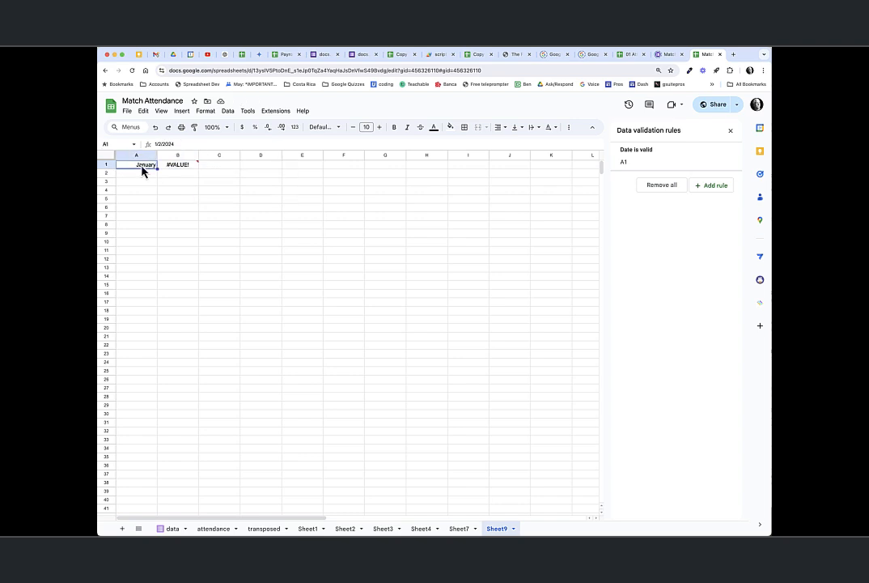
pyautogui.doubleClick(142, 170)
pyautogui.press('Escape')
# Add the day as an abbreviation after the full month name in A1's custom date format, separated by a space
pyautogui.click(296, 127)
pyautogui.click(362, 398)
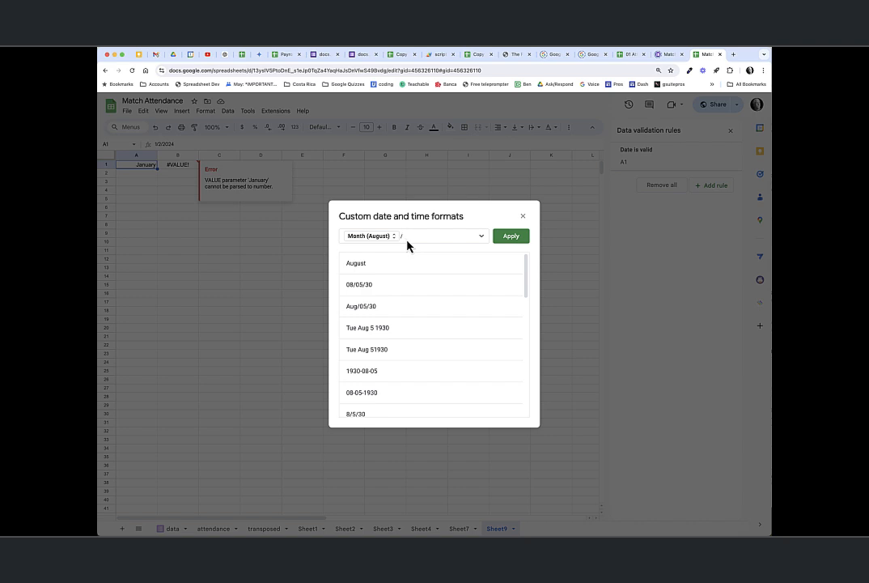
pyautogui.click(483, 237)
pyautogui.click(499, 257)
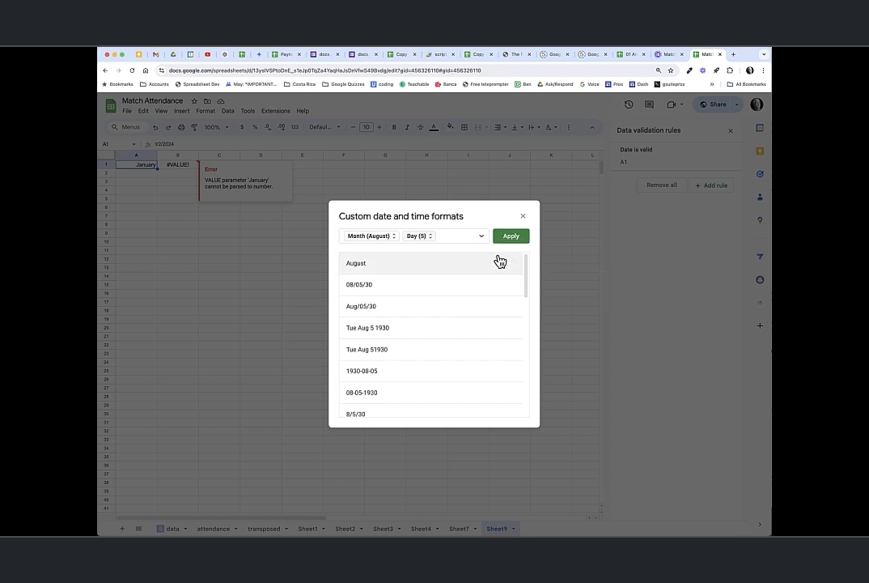
pyautogui.click(430, 236)
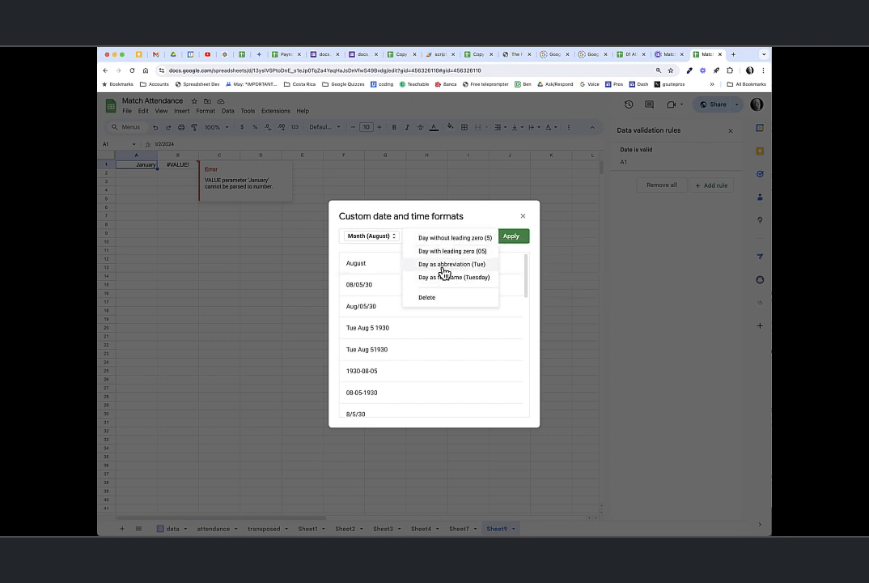
pyautogui.click(440, 266)
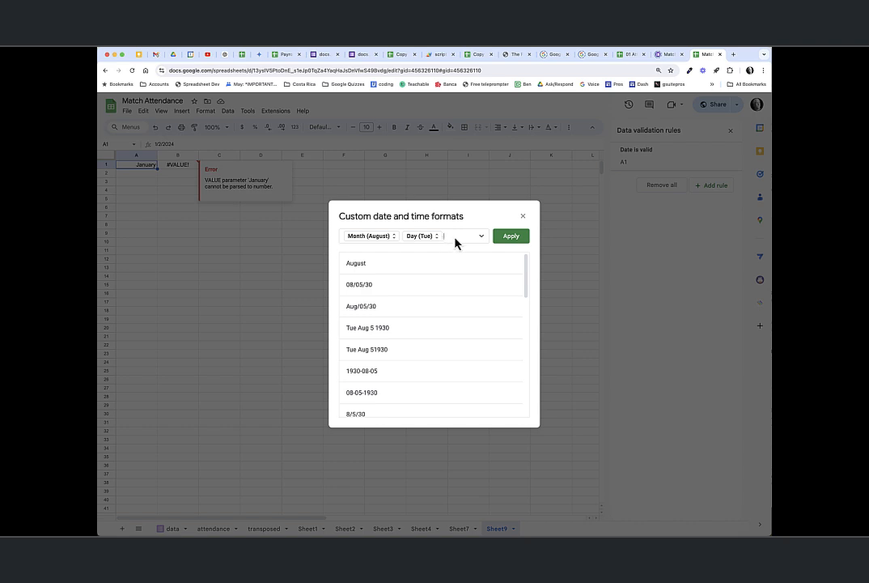
# Add the day number, a comma and the full numeric year to A1's custom date format and apply it
pyautogui.click(480, 236)
pyautogui.click(499, 258)
pyautogui.click(482, 237)
pyautogui.click(497, 283)
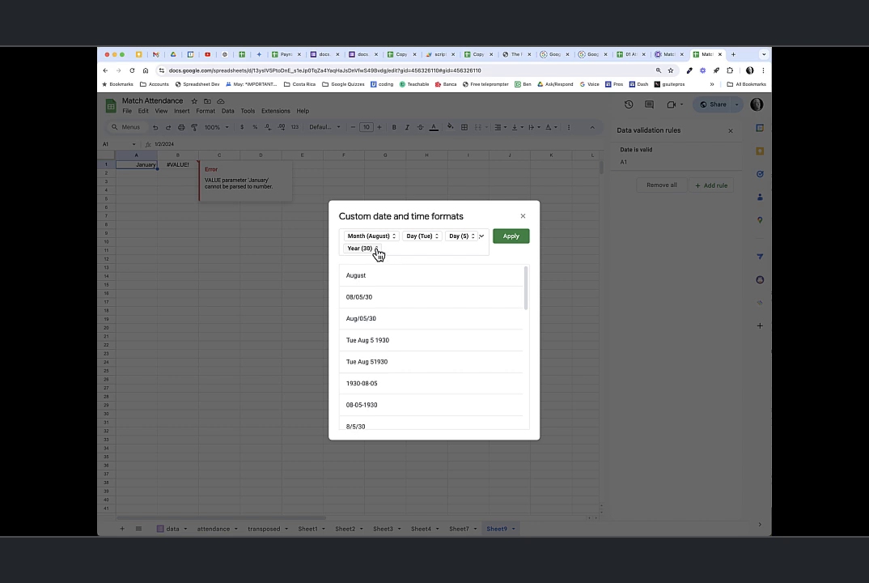
pyautogui.click(376, 250)
pyautogui.click(369, 260)
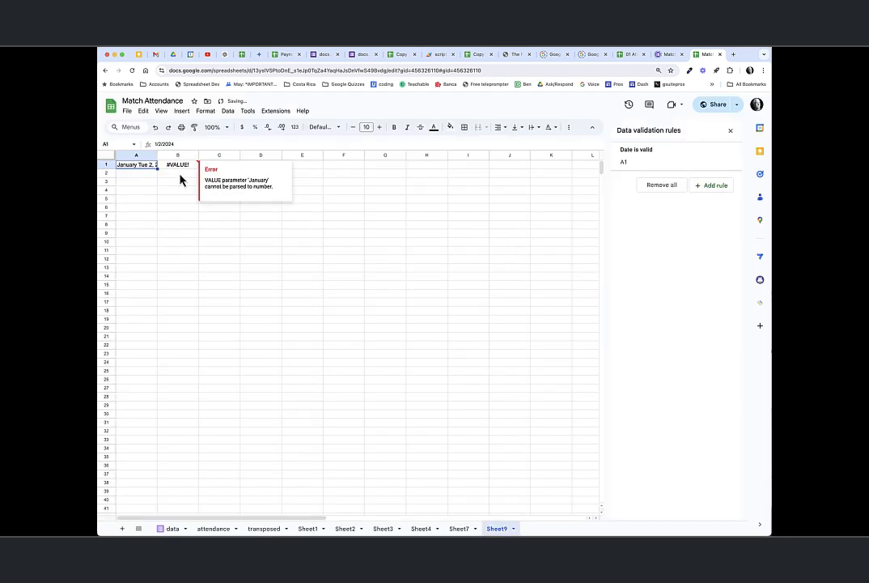
# Widen column A to fit the long date and inspect the underlying date of cell A1 in its calendar picker
pyautogui.moveTo(157, 155); pyautogui.dragTo(169, 154)
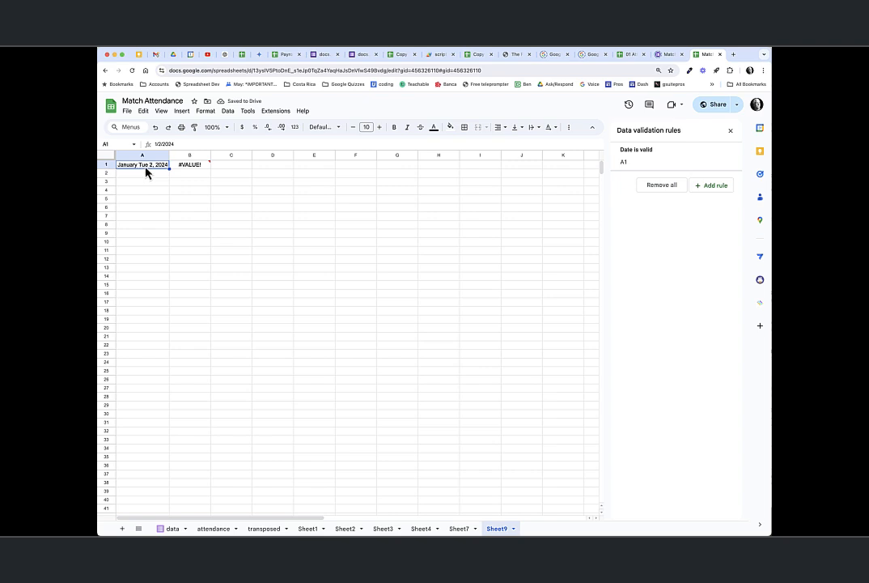
pyautogui.doubleClick(155, 171)
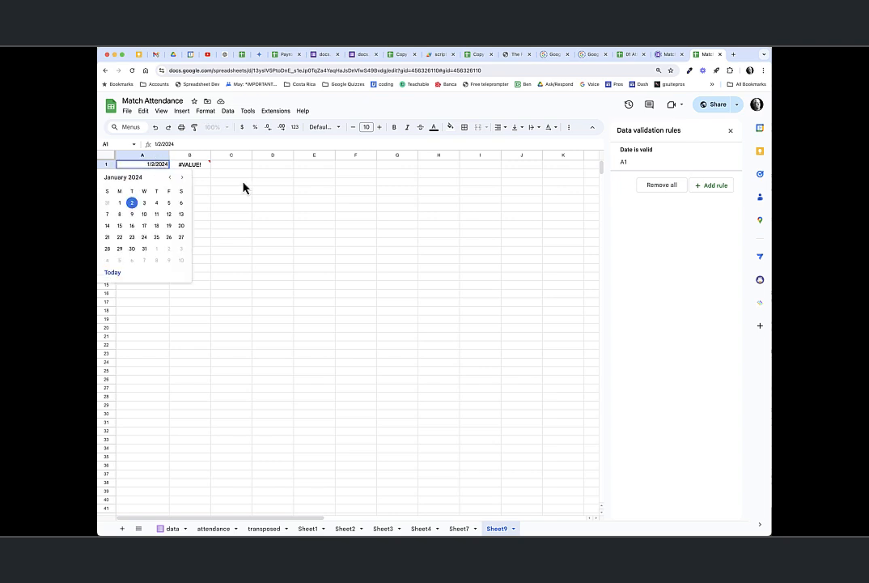
pyautogui.click(234, 181)
# Open the custom date and time format of cell A1 and clear its existing month, day and year components
pyautogui.click(162, 166)
pyautogui.click(296, 133)
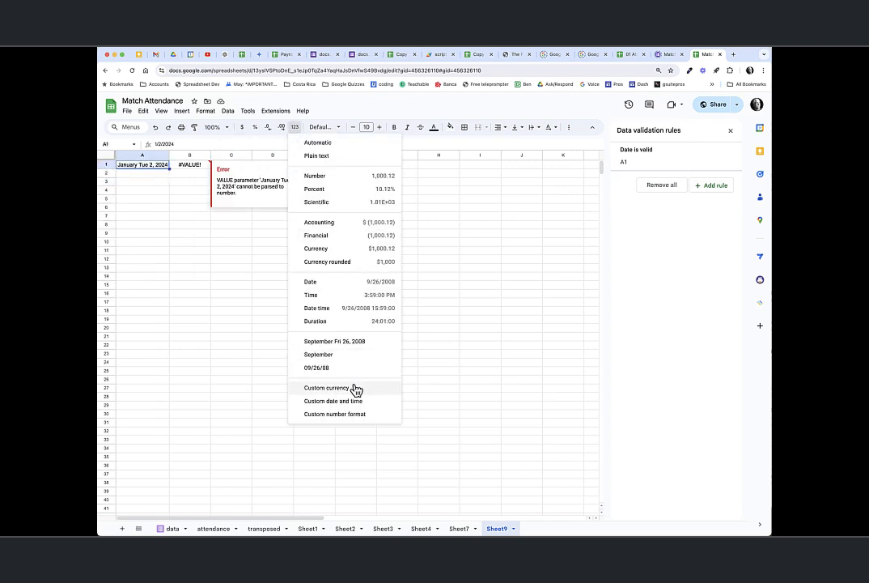
pyautogui.click(359, 401)
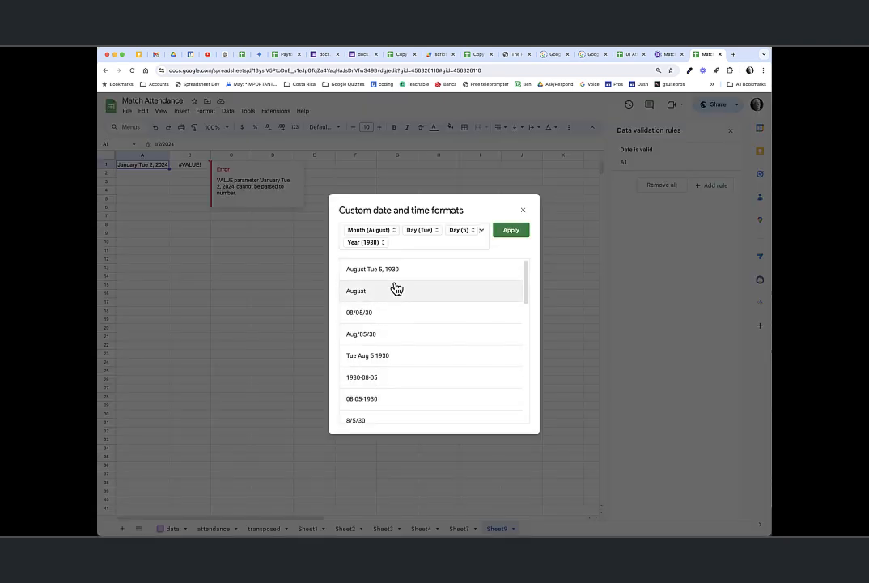
pyautogui.click(423, 232)
pyautogui.click(396, 246)
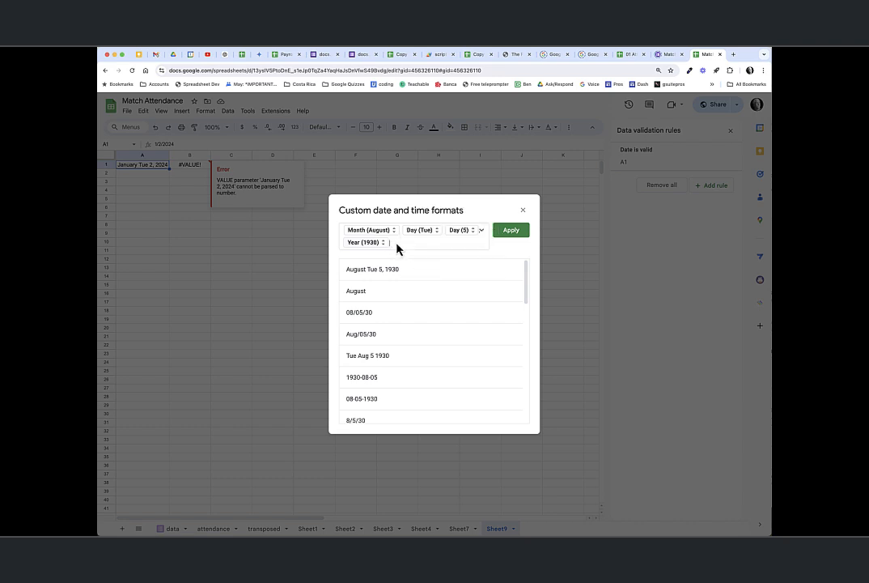
pyautogui.press('BackSpace')
pyautogui.press('BackSpace')
pyautogui.press('BackSpace')
pyautogui.press('BackSpace')
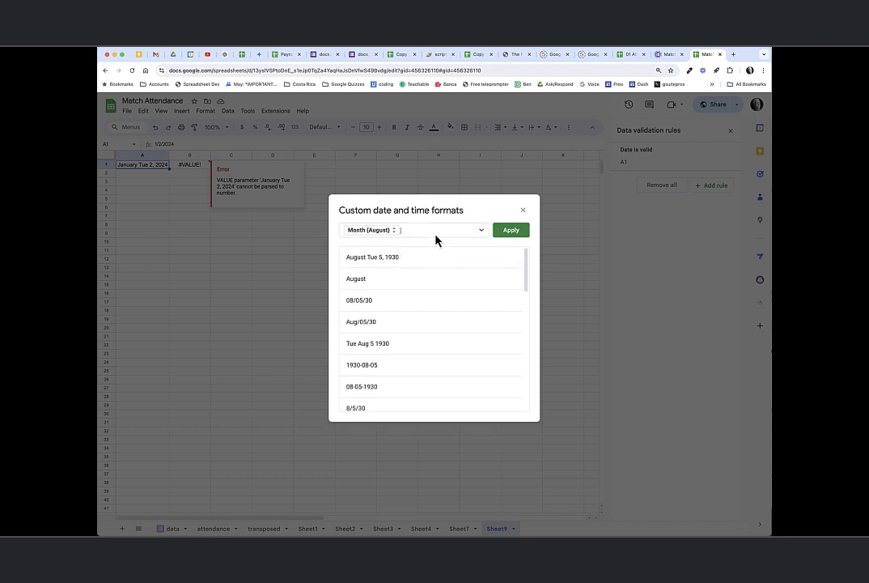
# Build A1's custom date format from the day as a full name followed by the month as a full name
pyautogui.click(481, 231)
pyautogui.click(499, 248)
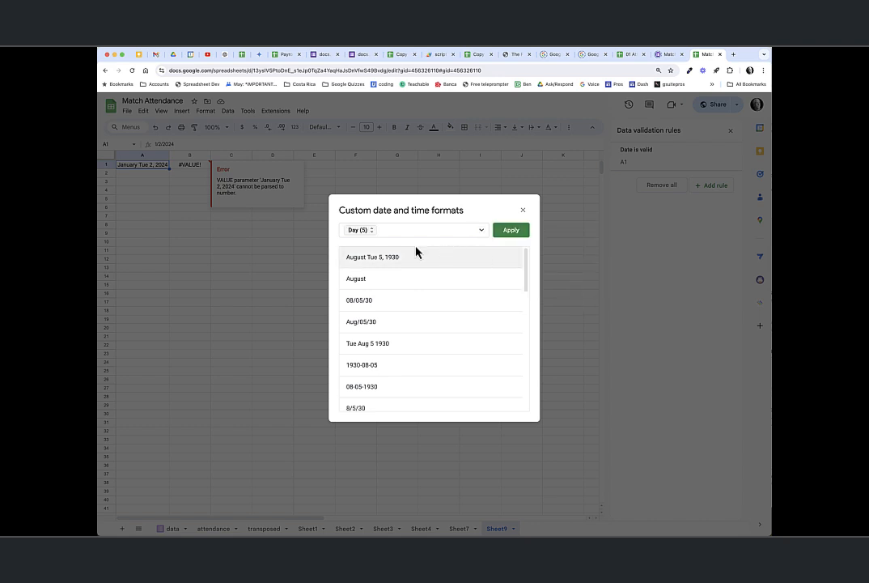
pyautogui.click(372, 232)
pyautogui.click(394, 271)
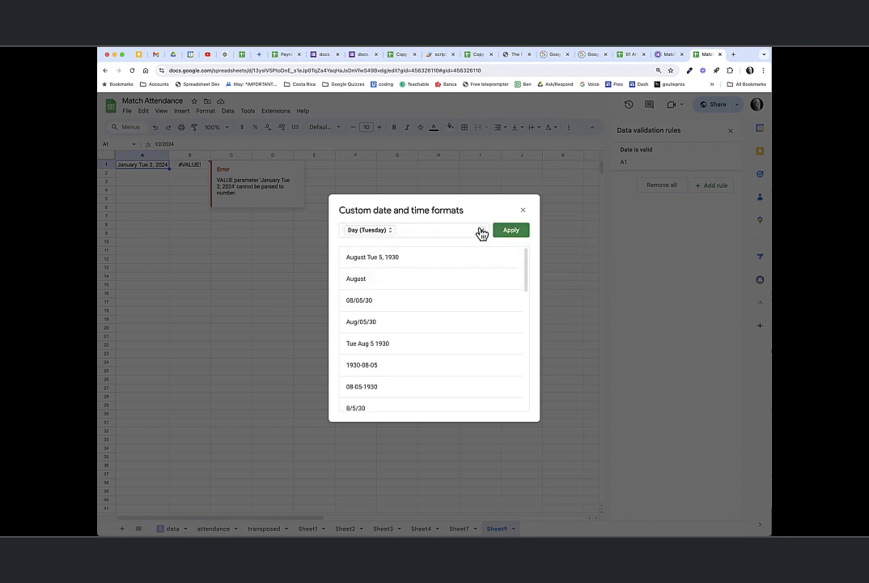
pyautogui.click(482, 233)
pyautogui.click(498, 263)
pyautogui.click(419, 231)
pyautogui.click(439, 273)
# Add the day with leading zero, a comma and the two-digit year to A1's date format, apply it and fit column A
pyautogui.click(480, 231)
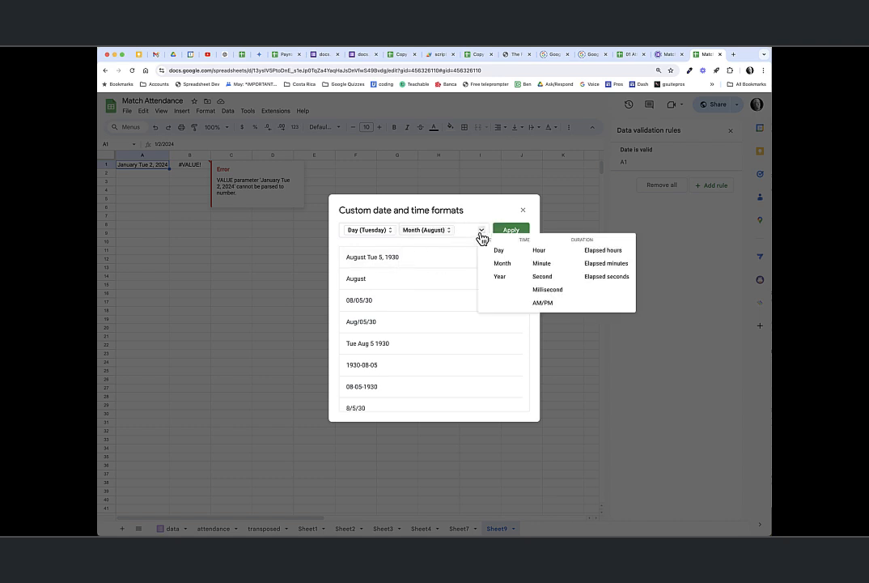
pyautogui.click(496, 250)
pyautogui.click(372, 246)
pyautogui.click(372, 255)
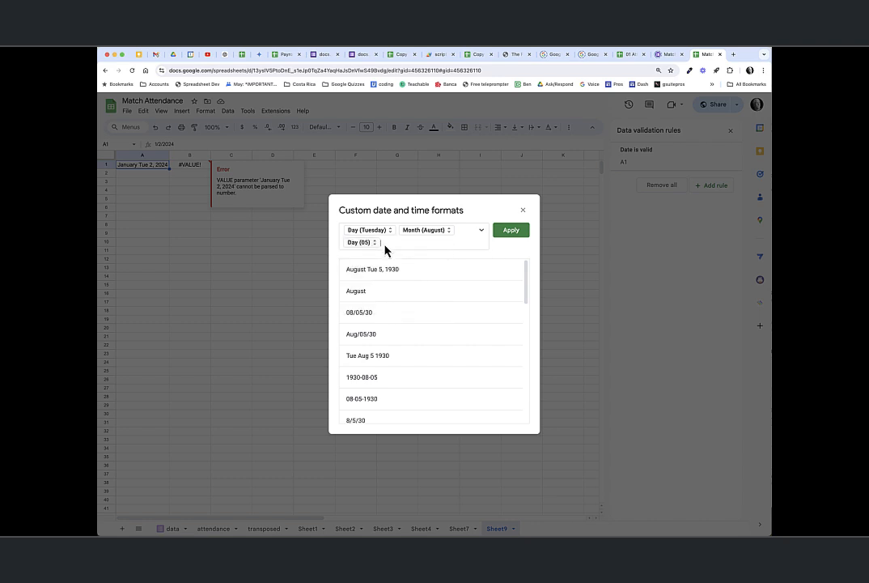
pyautogui.click(481, 232)
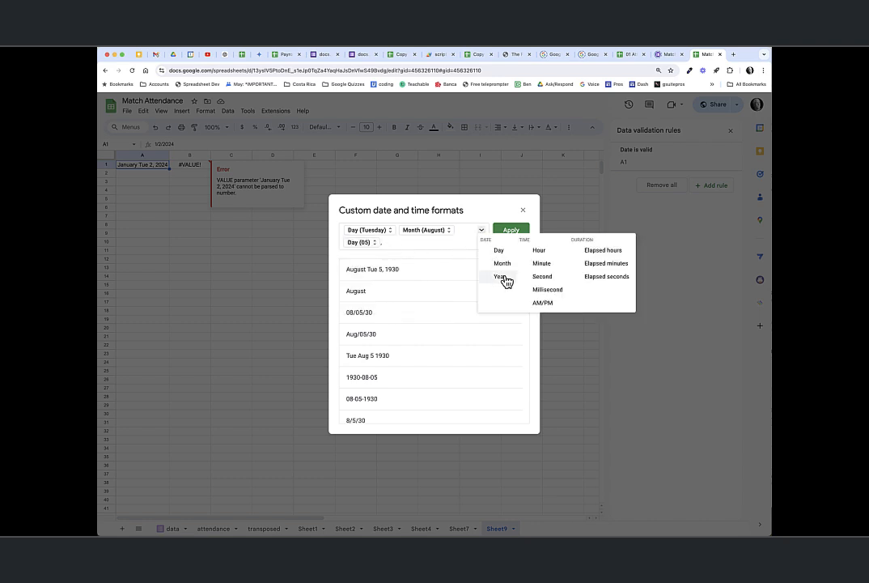
pyautogui.click(503, 277)
pyautogui.click(515, 237)
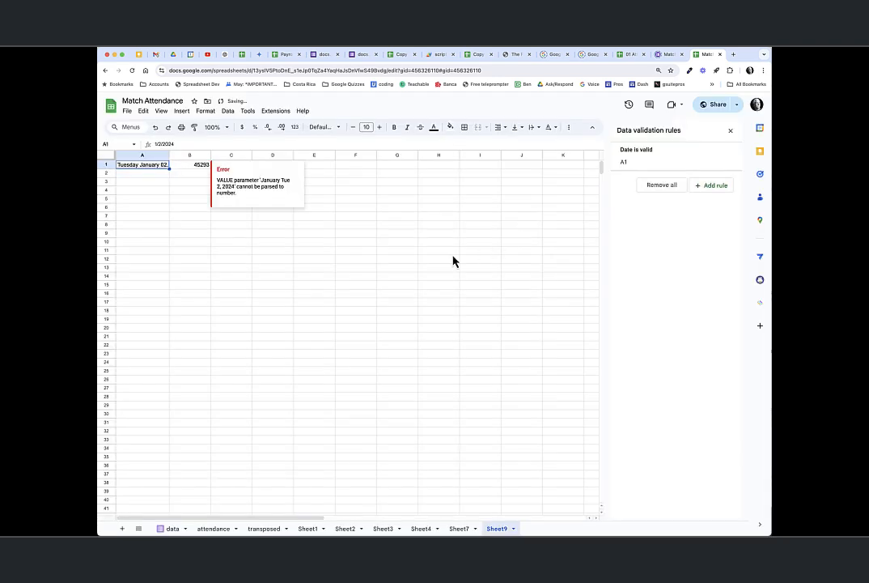
pyautogui.doubleClick(170, 155)
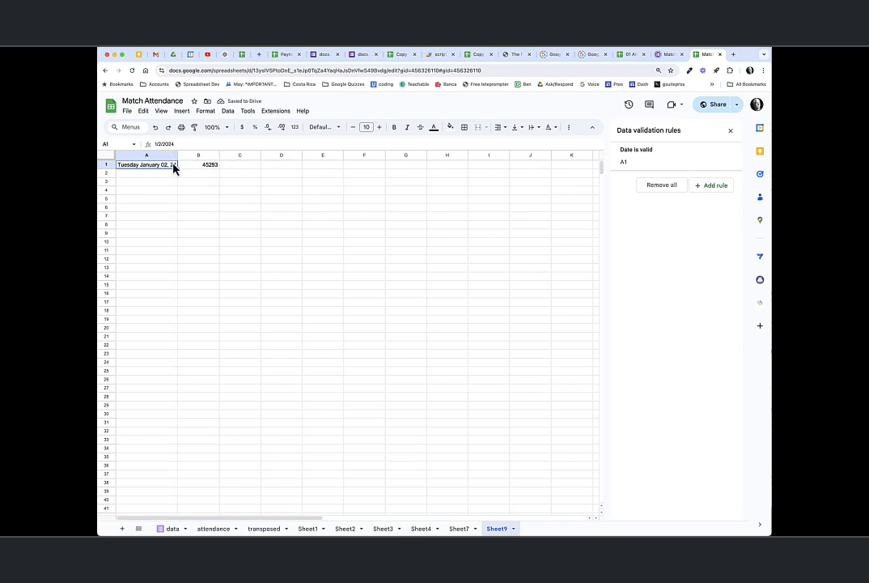
# Set the year in A1's custom date format to the full numeric year and fit column A to the date
pyautogui.click(299, 132)
pyautogui.click(374, 402)
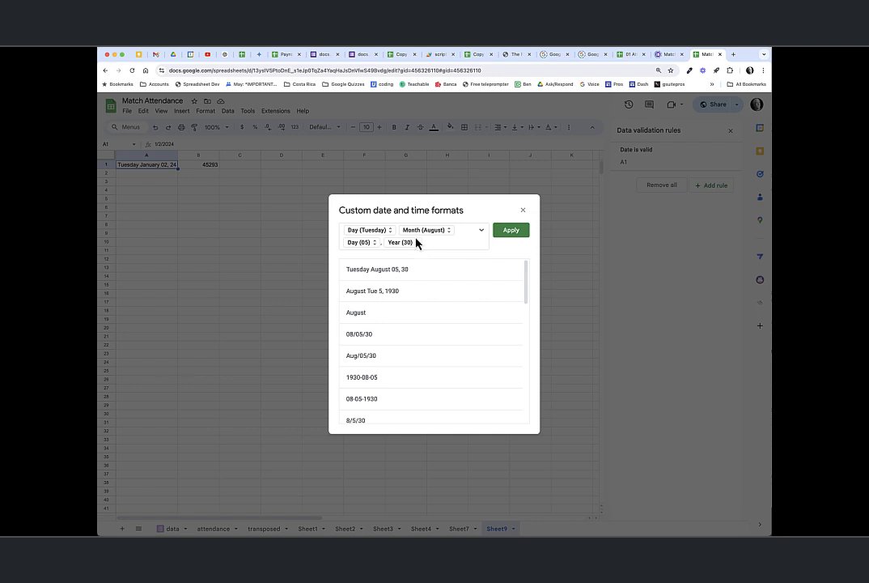
pyautogui.click(412, 242)
pyautogui.click(419, 254)
pyautogui.click(510, 231)
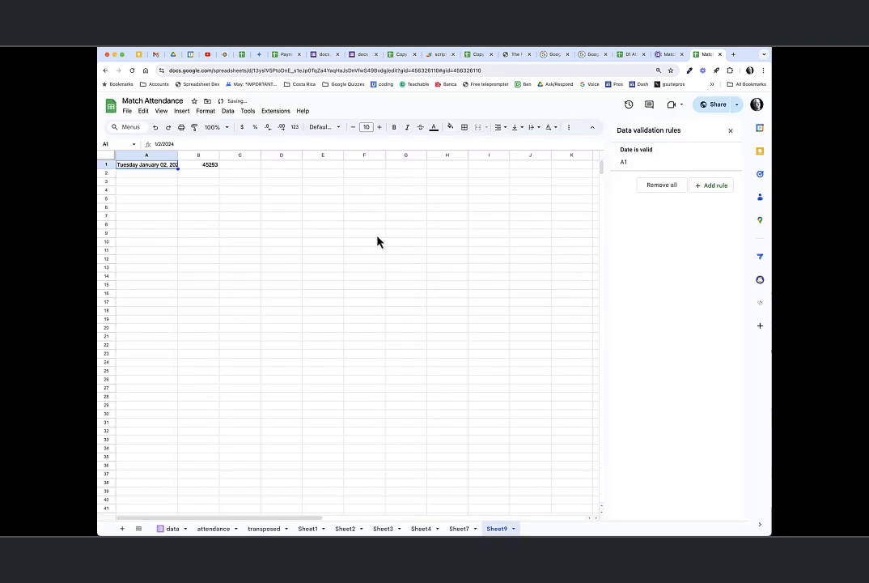
pyautogui.doubleClick(178, 155)
# Enter the date 2/1 in cell A4
pyautogui.click(146, 174)
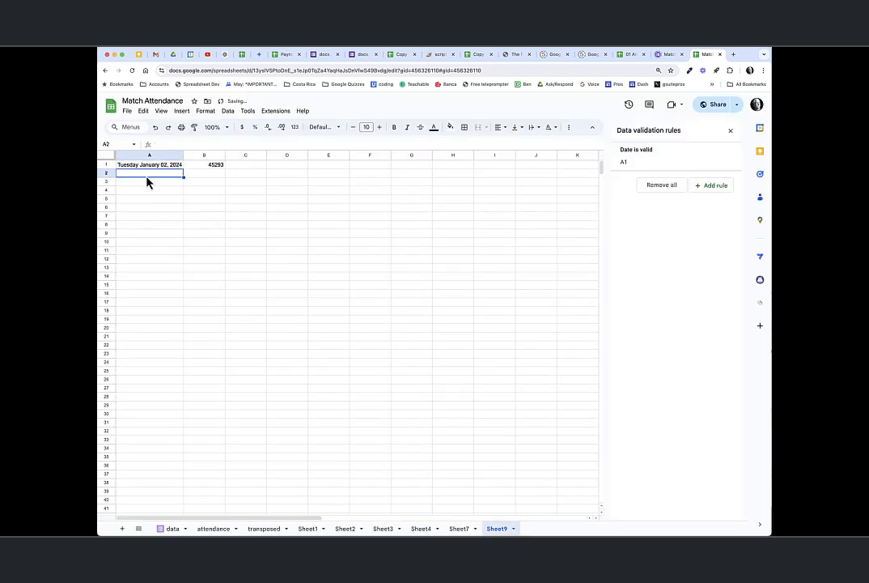
pyautogui.click(143, 193)
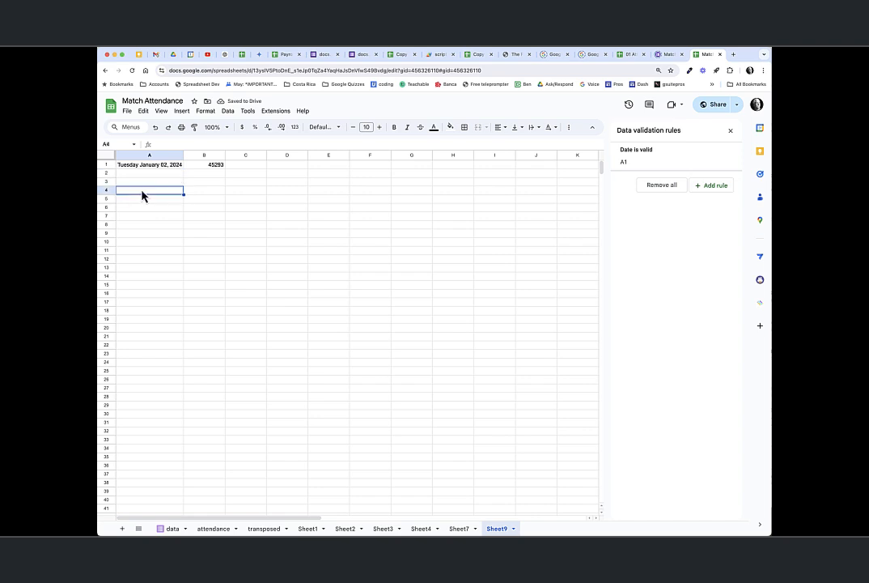
pyautogui.write('2/1')
pyautogui.press('Return')
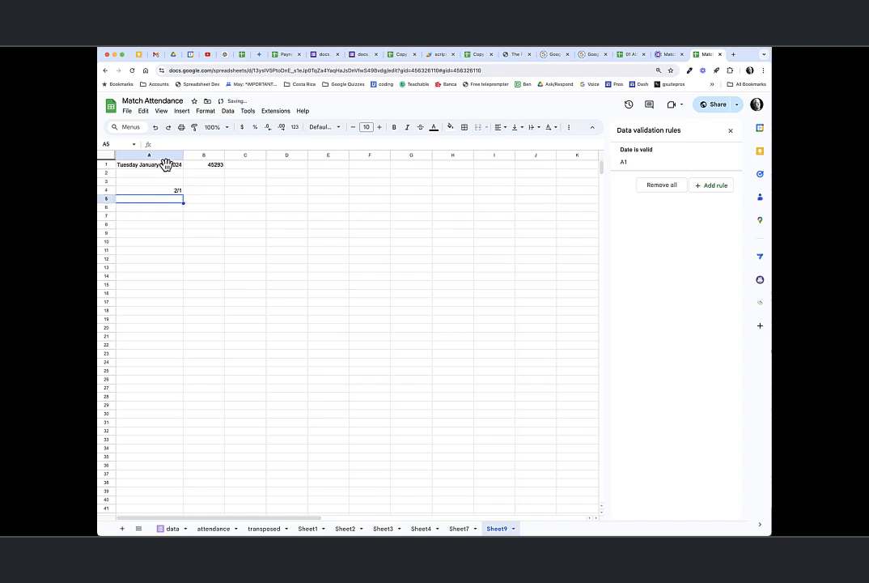
# Copy the date format of cell A1 onto cell A4 with Paint format and fit column A to its contents
pyautogui.click(171, 168)
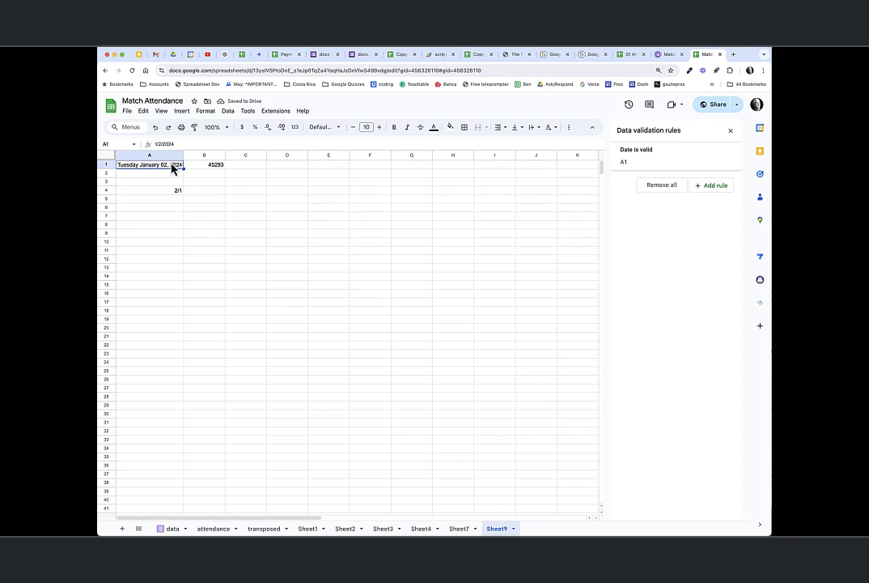
pyautogui.click(194, 127)
pyautogui.click(158, 193)
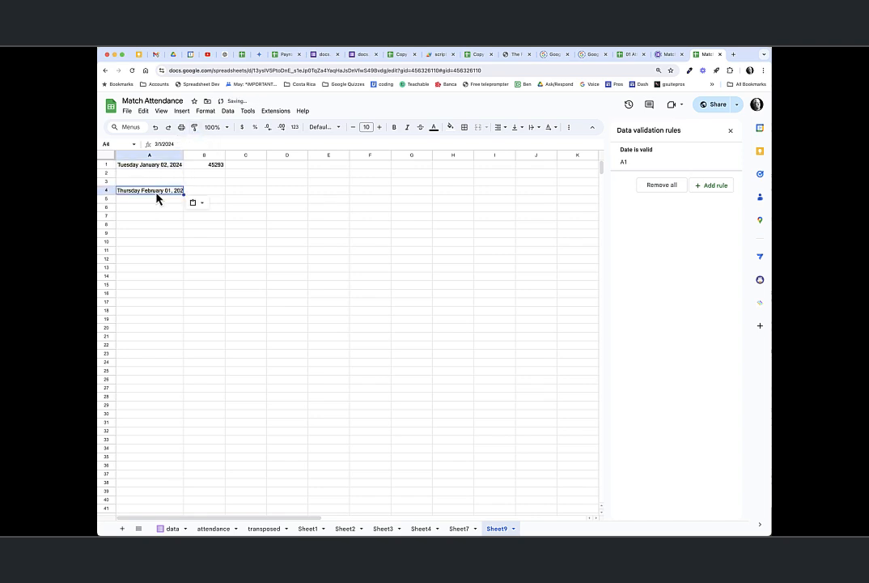
pyautogui.doubleClick(183, 155)
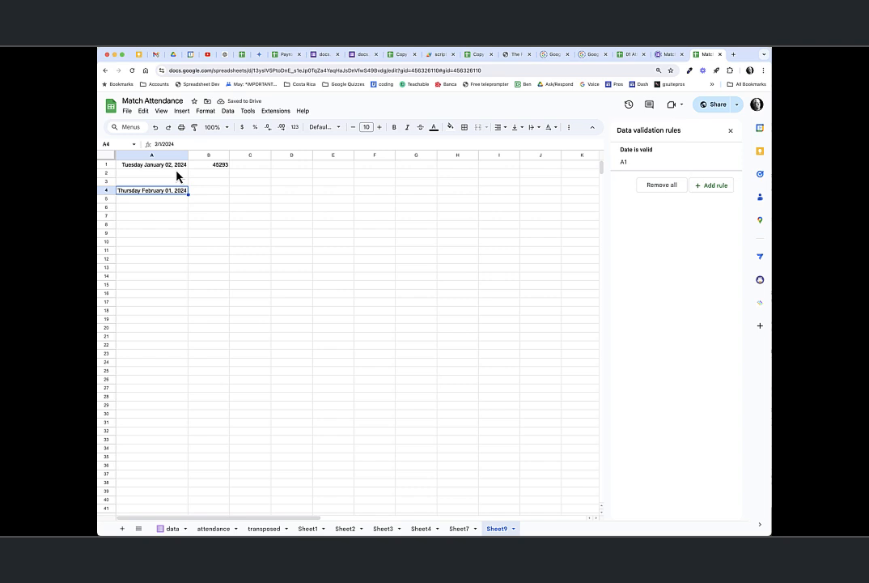
# Set the year in A1's custom date format to two digits, apply it and check the formula cell B1
pyautogui.click(178, 166)
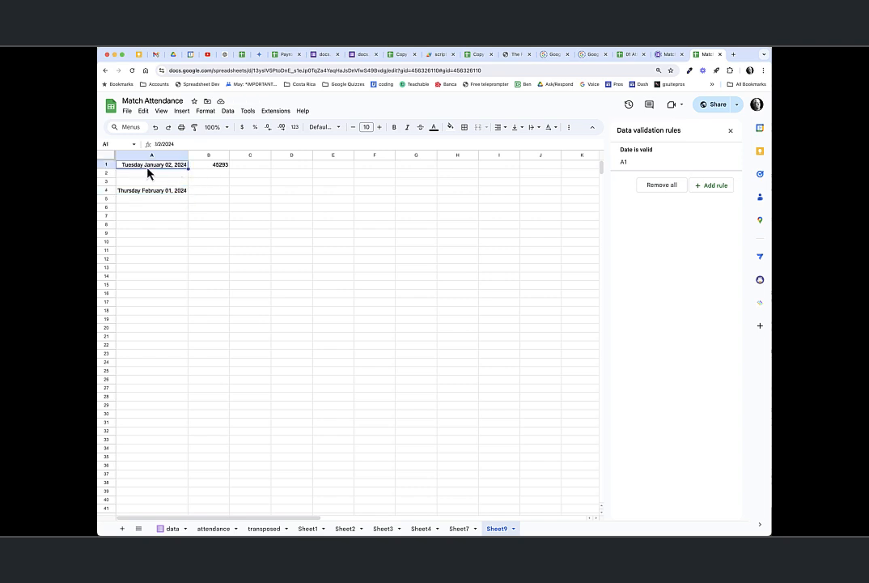
pyautogui.click(212, 167)
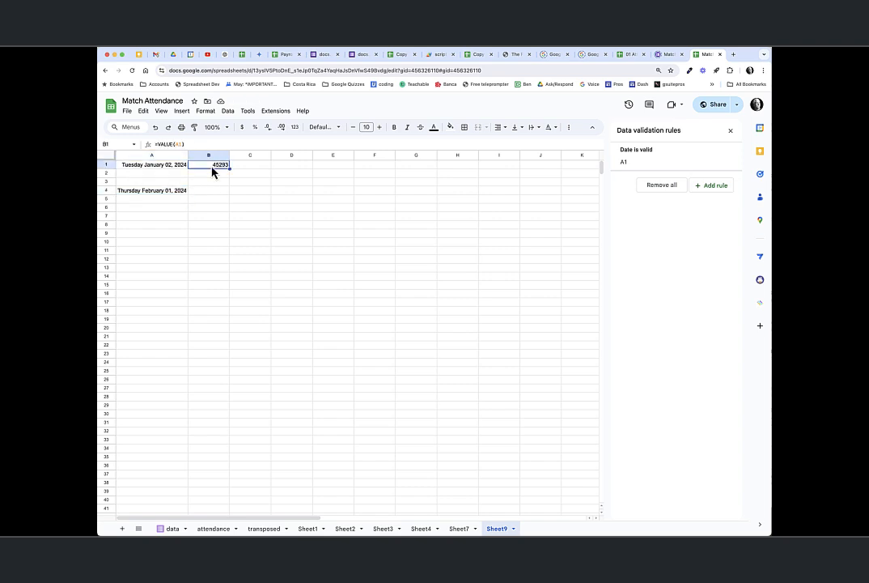
pyautogui.click(185, 168)
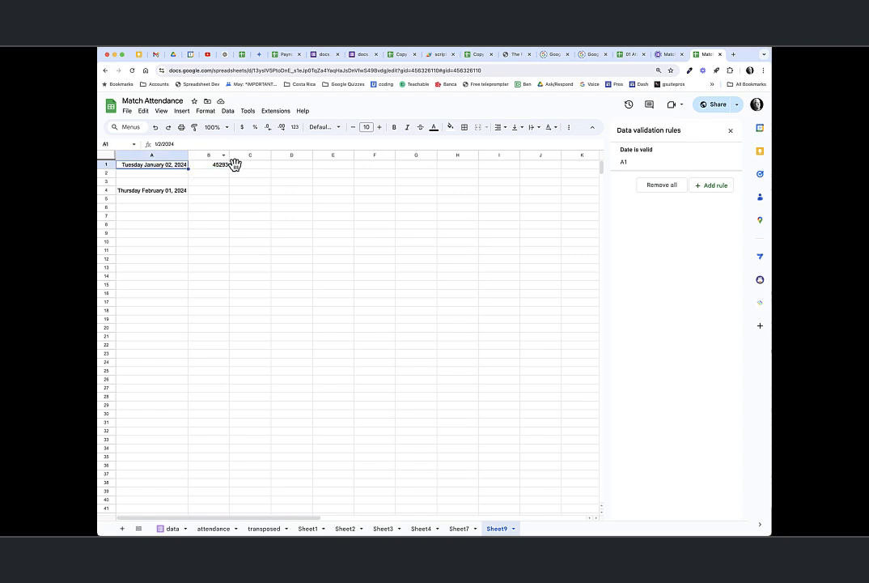
pyautogui.click(296, 128)
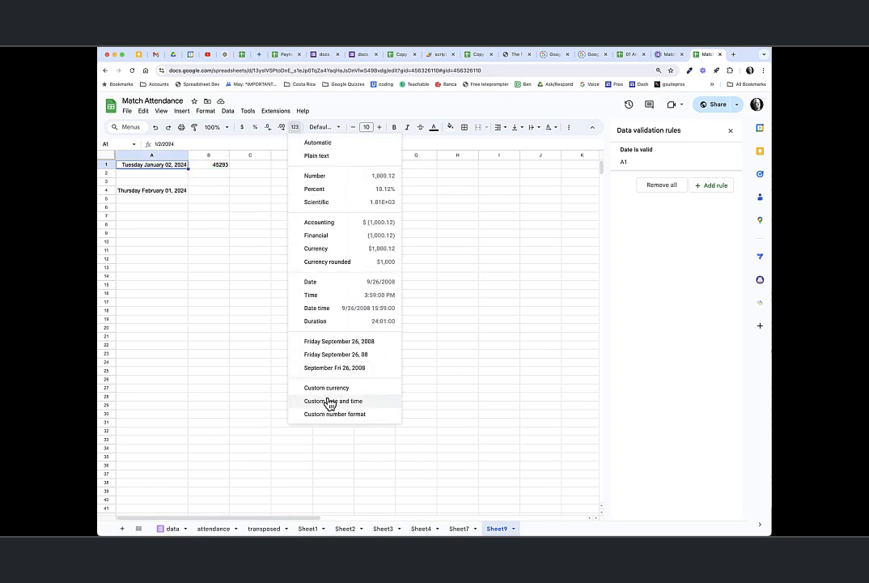
pyautogui.click(301, 400)
pyautogui.click(392, 249)
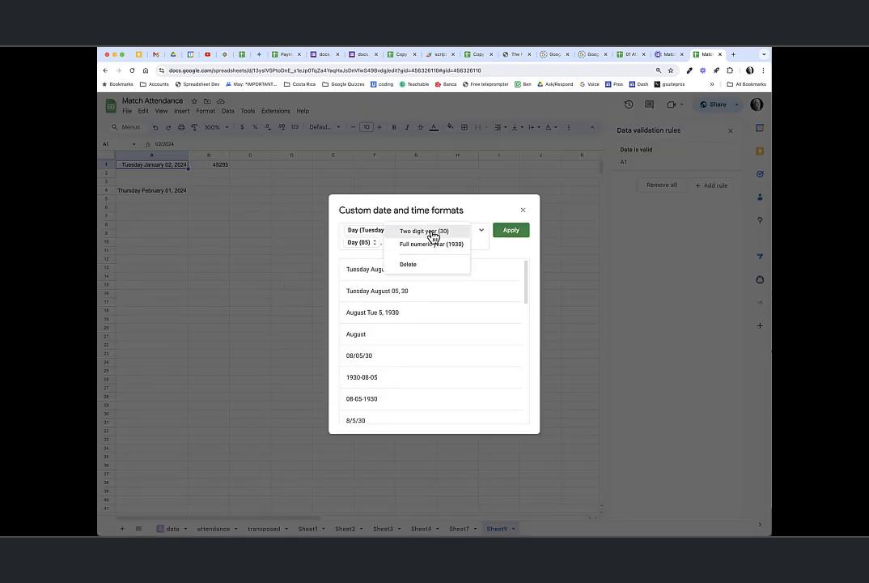
pyautogui.click(430, 234)
pyautogui.click(510, 231)
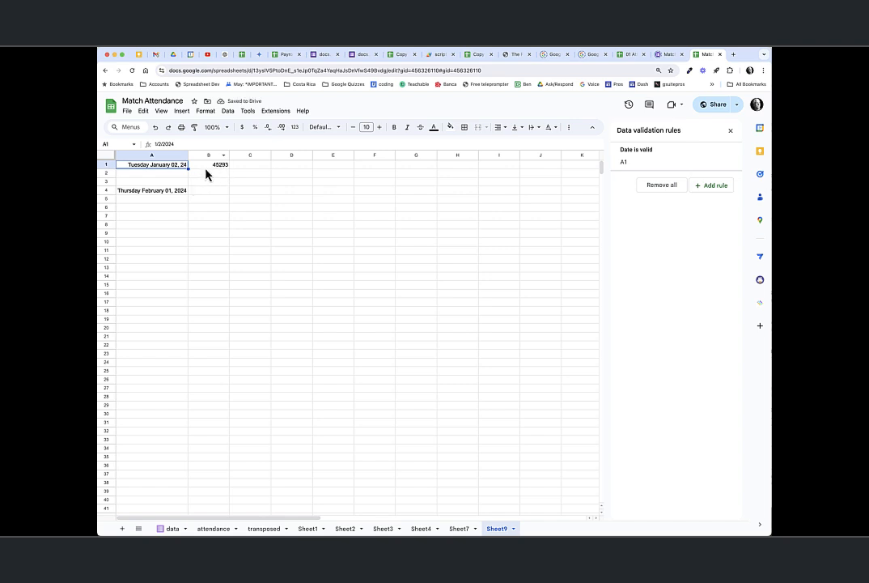
pyautogui.click(207, 167)
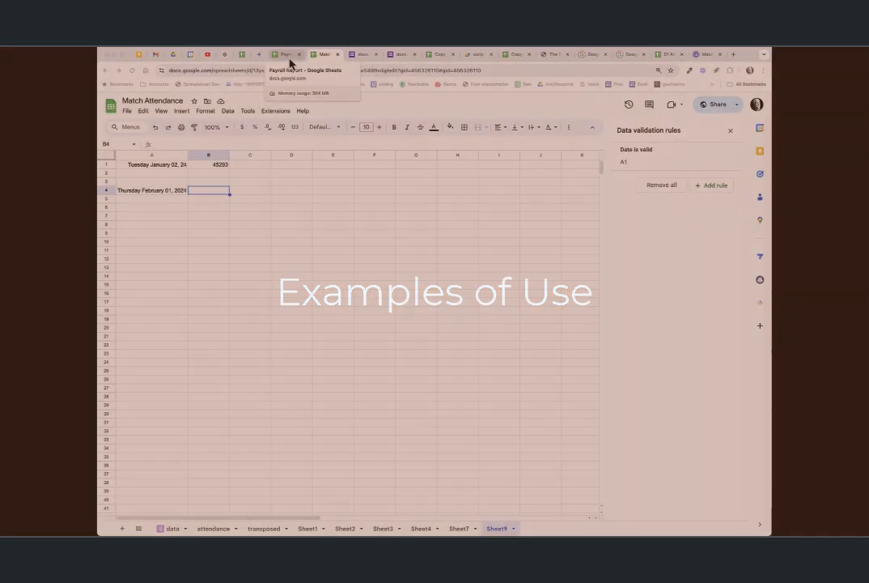
# Switch to the Payroll Report spreadsheet and inspect the custom date format of the first date header, D13
pyautogui.click(287, 55)
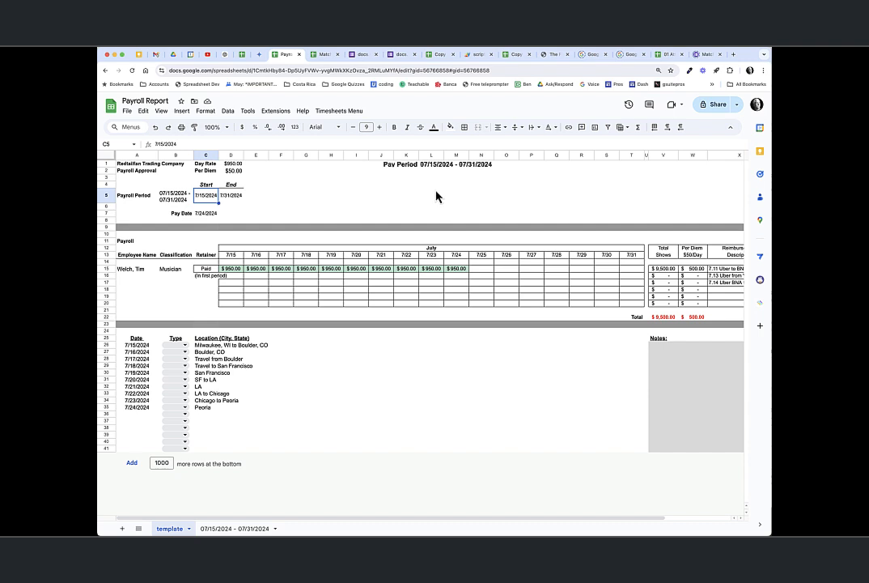
pyautogui.click(233, 254)
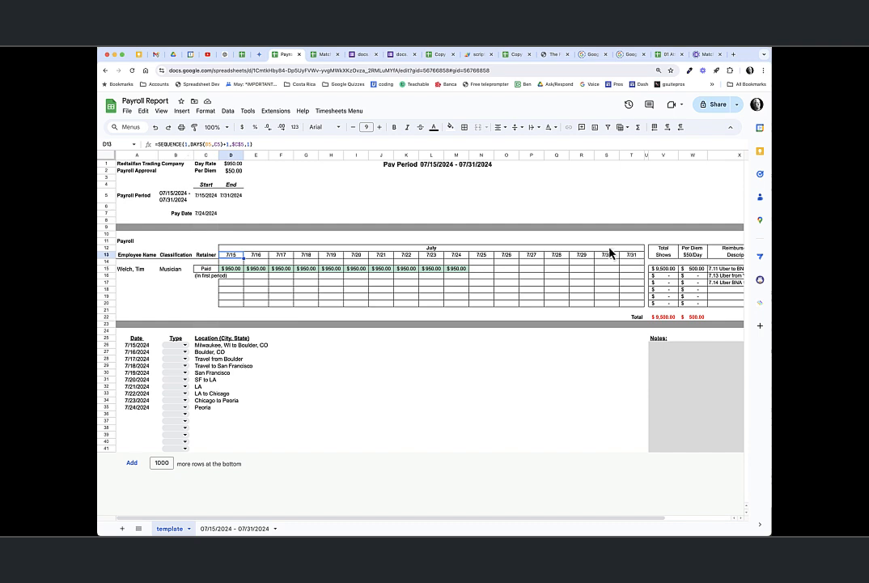
pyautogui.click(296, 129)
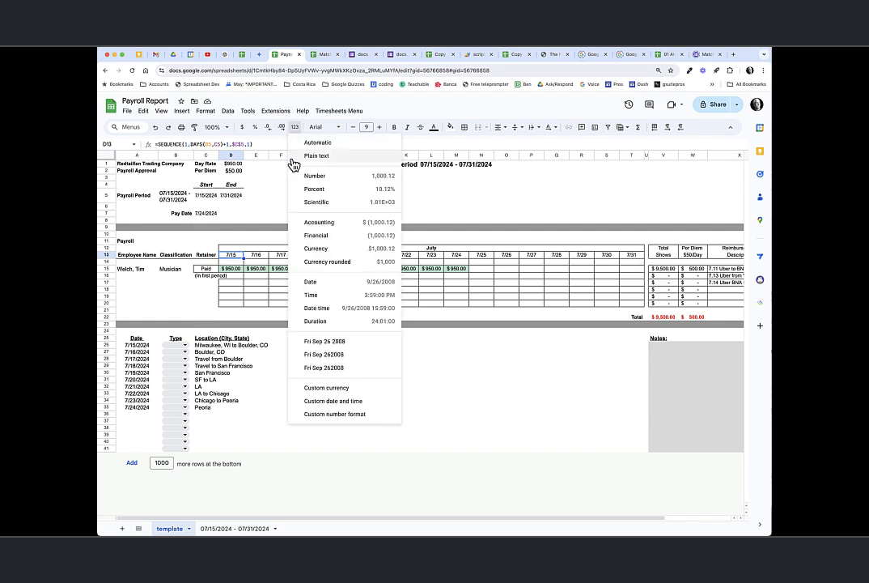
pyautogui.click(344, 399)
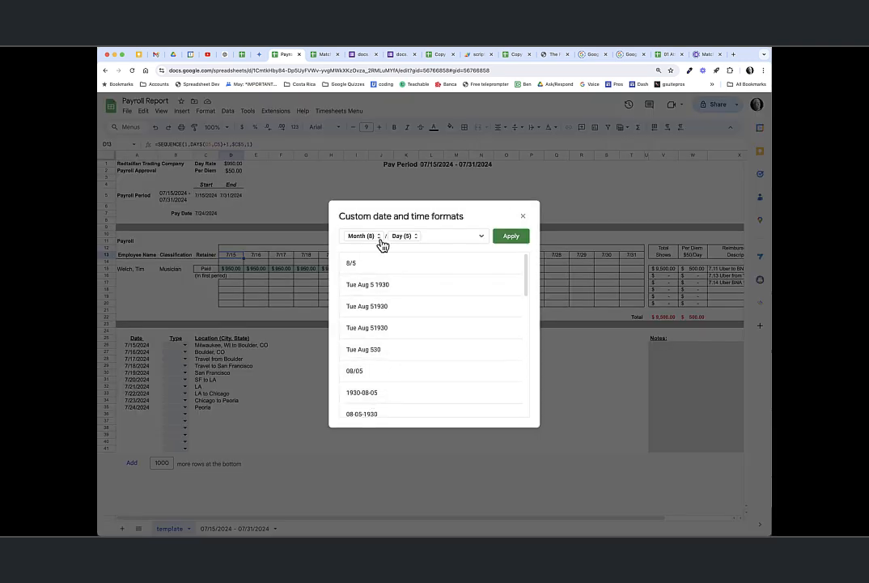
pyautogui.click(522, 217)
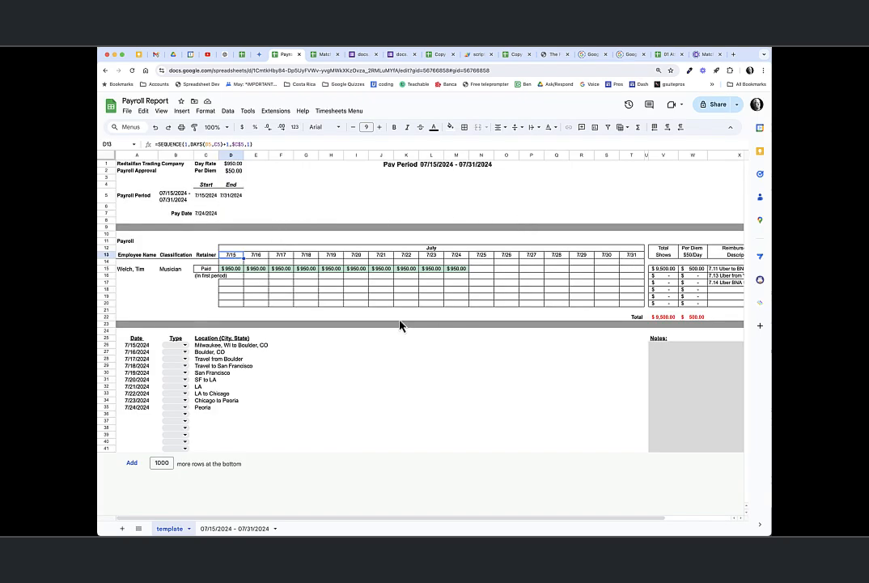
# Inspect the custom date format of the first travel date, A26, on the template sheet and close it without changes
pyautogui.click(141, 347)
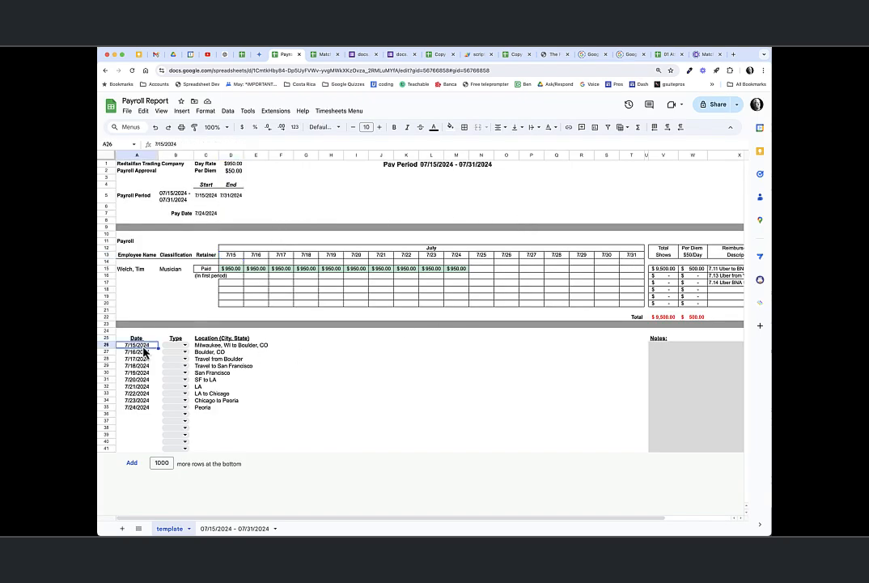
pyautogui.doubleClick(145, 413)
pyautogui.click(306, 393)
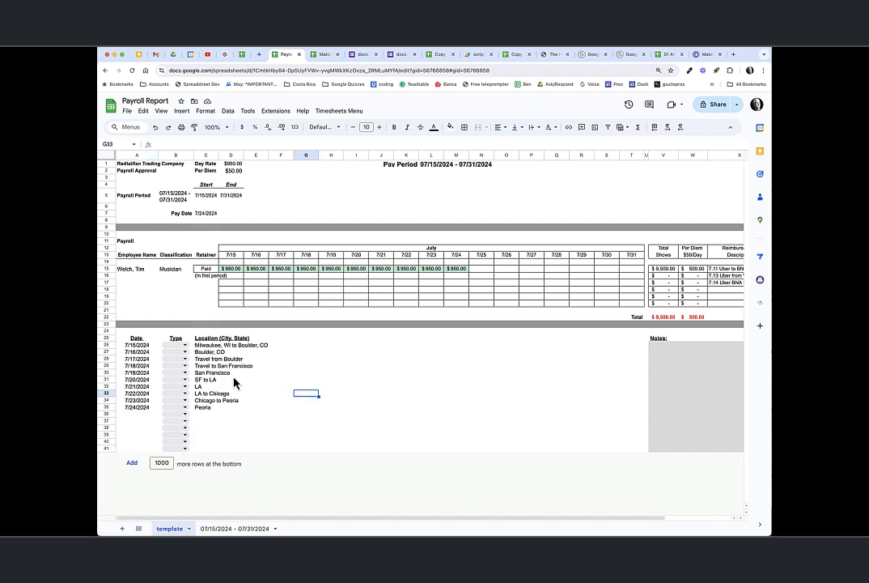
pyautogui.click(136, 345)
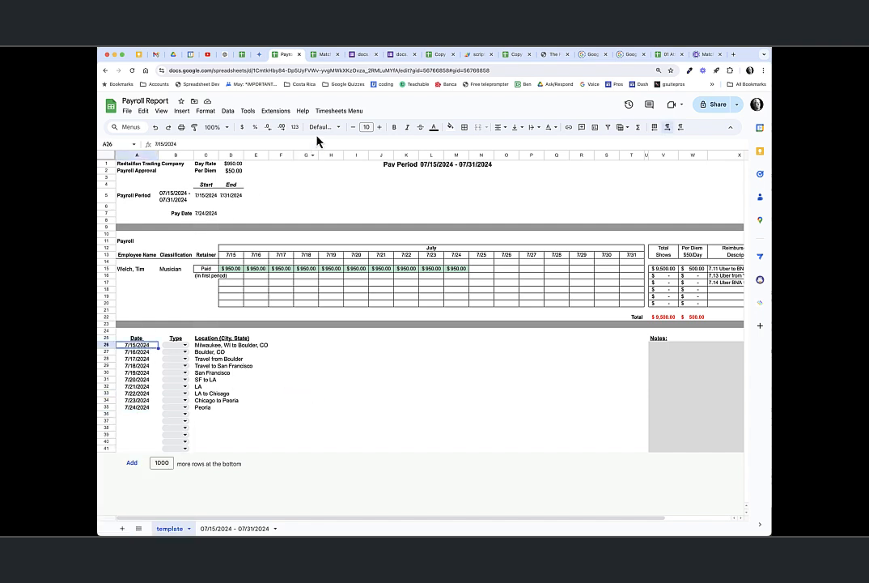
pyautogui.click(295, 127)
pyautogui.click(356, 400)
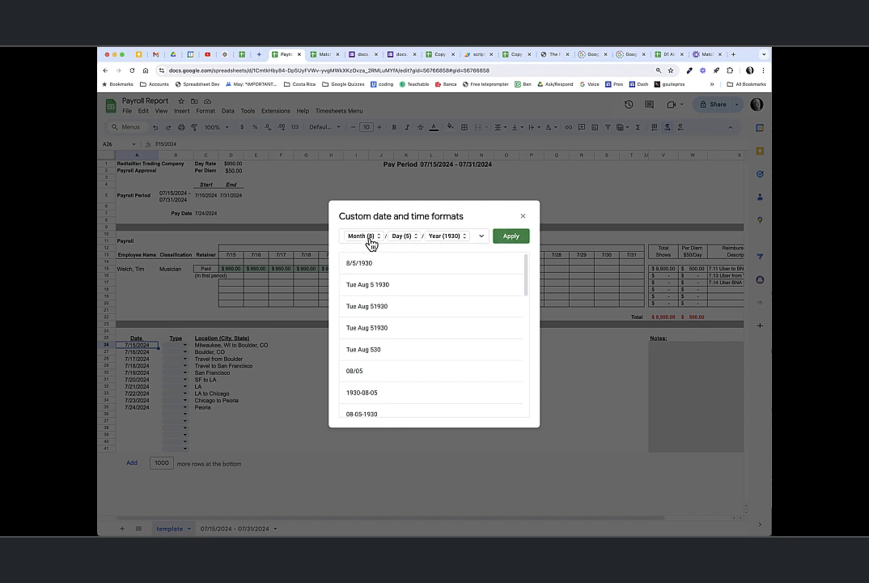
pyautogui.click(523, 216)
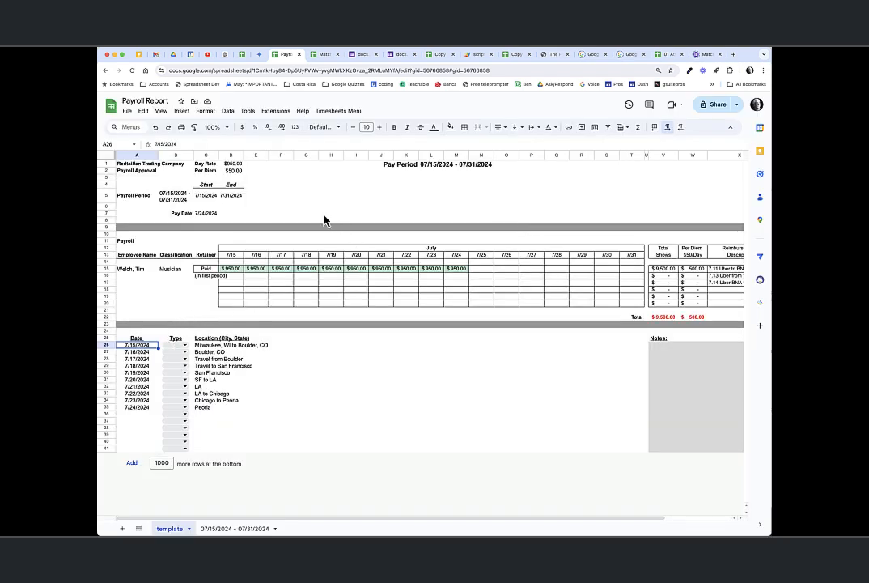
# Switch to the Match Attendance spreadsheet, open the transposed sheet and inspect the custom date format of date header E2
pyautogui.click(322, 57)
pyautogui.click(255, 527)
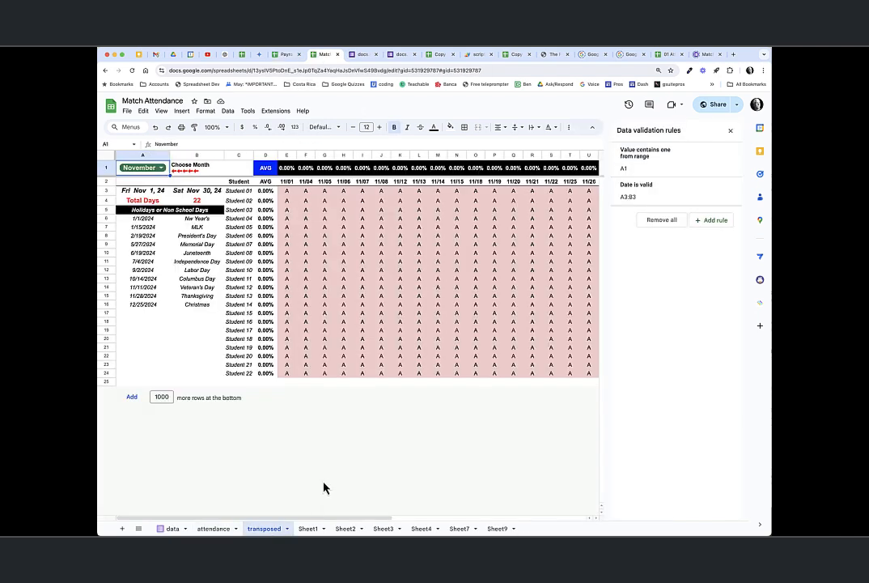
pyautogui.click(288, 182)
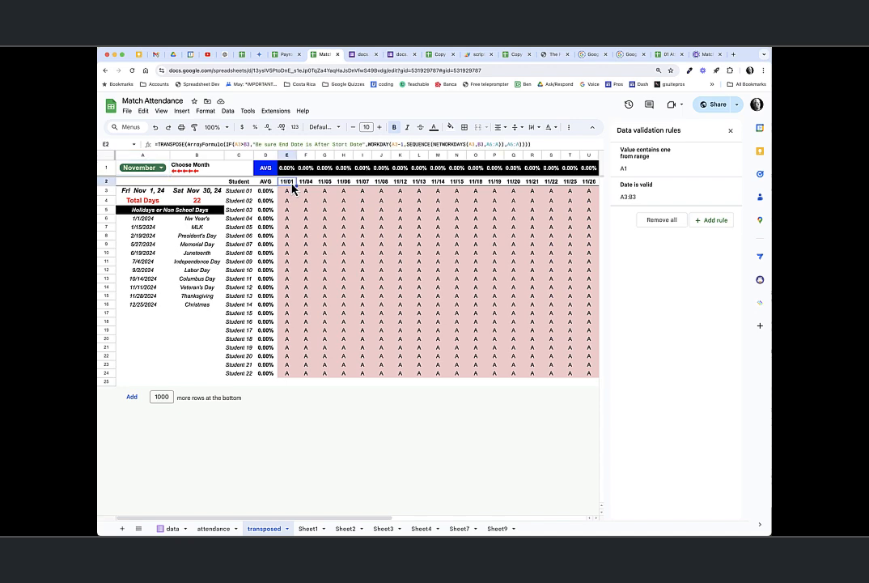
pyautogui.click(294, 127)
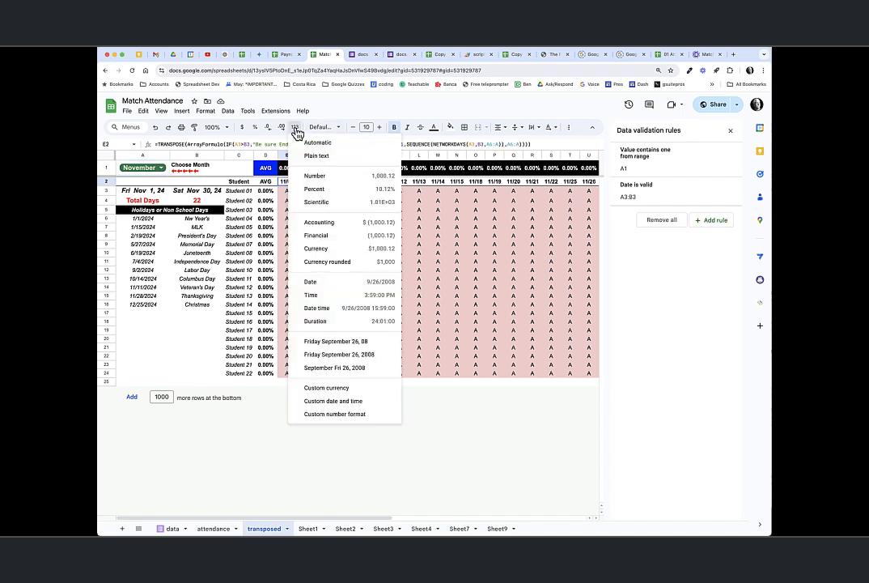
pyautogui.click(356, 399)
pyautogui.click(511, 236)
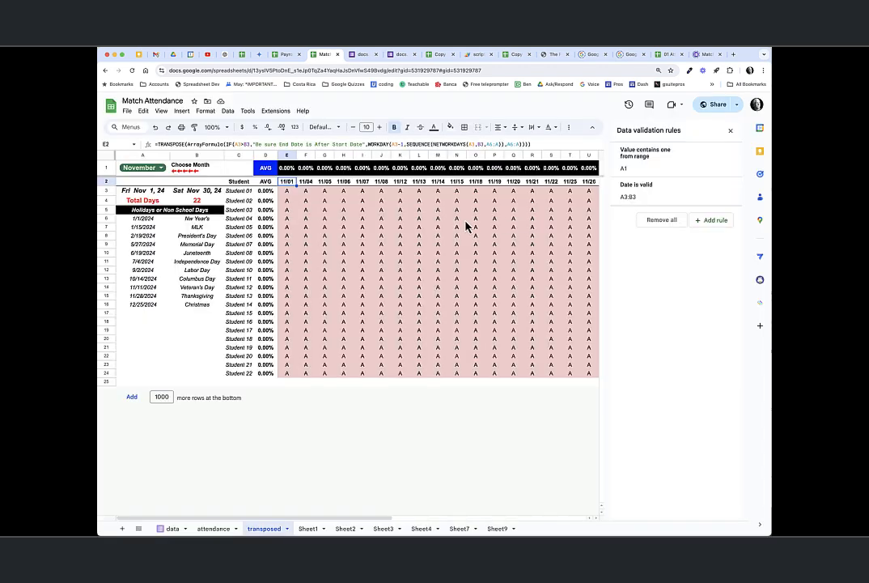
# Inspect the custom date format of the start date in A3 and reapply it as is
pyautogui.click(143, 191)
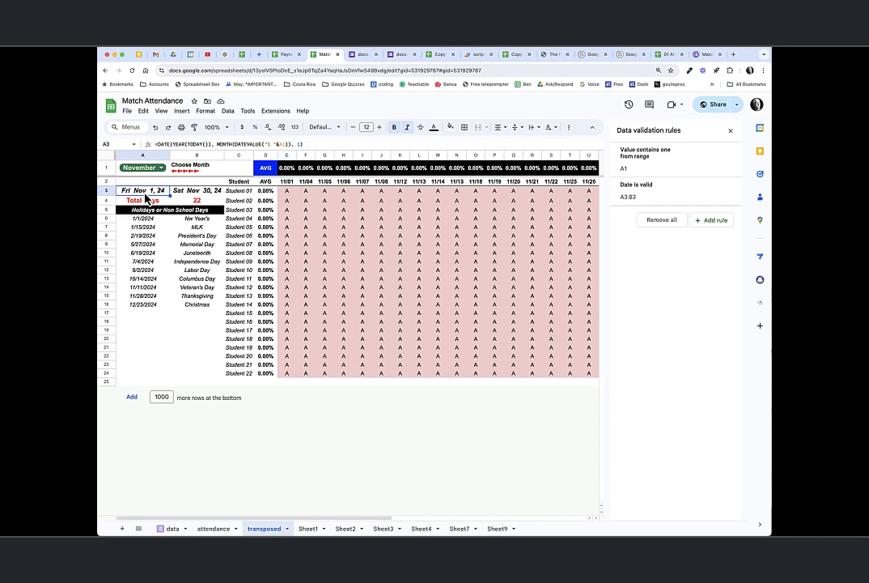
pyautogui.click(294, 127)
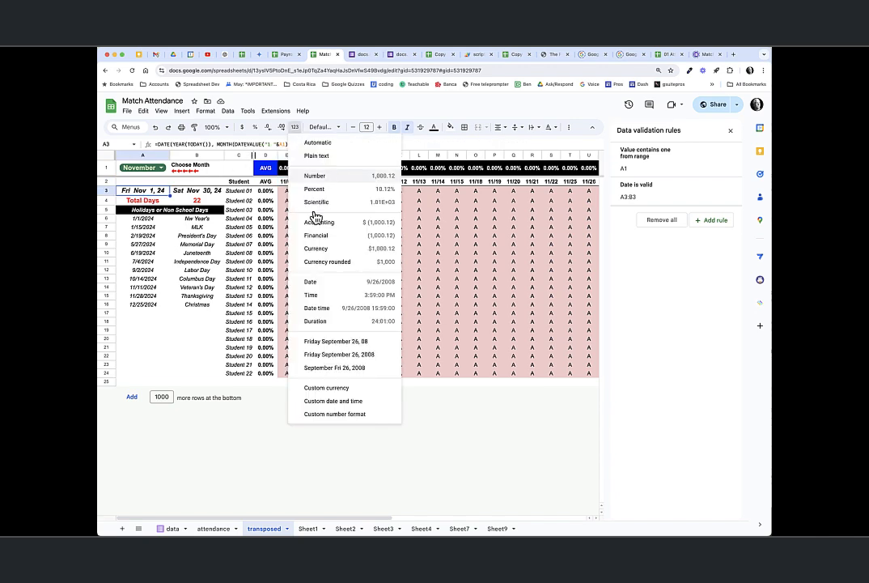
pyautogui.click(378, 401)
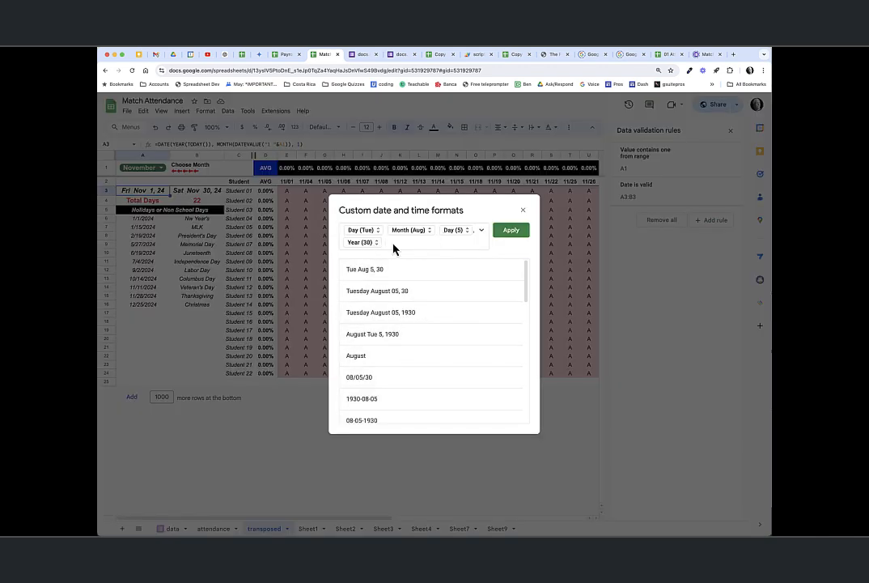
pyautogui.click(512, 231)
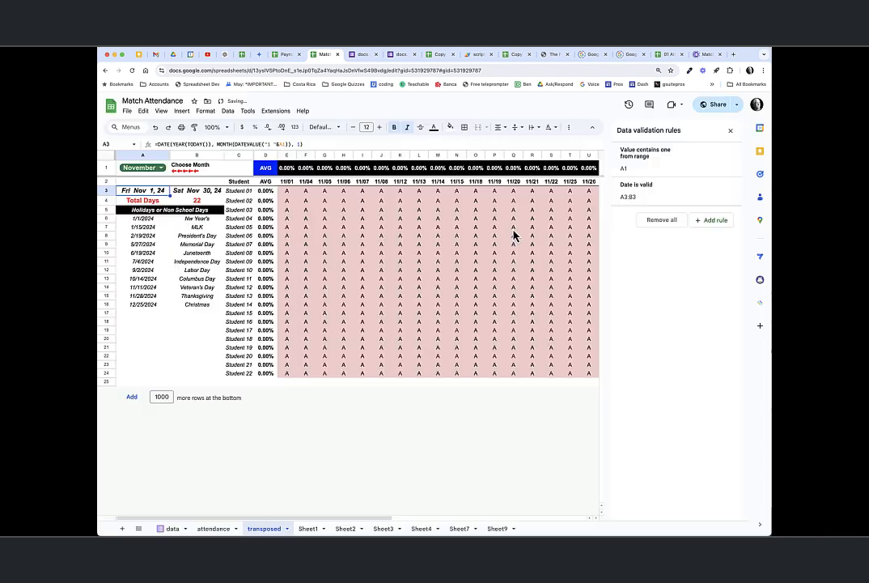
# Check the number format of the first holiday date, A6, and the stored value of the last one, A16
pyautogui.click(142, 219)
pyautogui.click(294, 127)
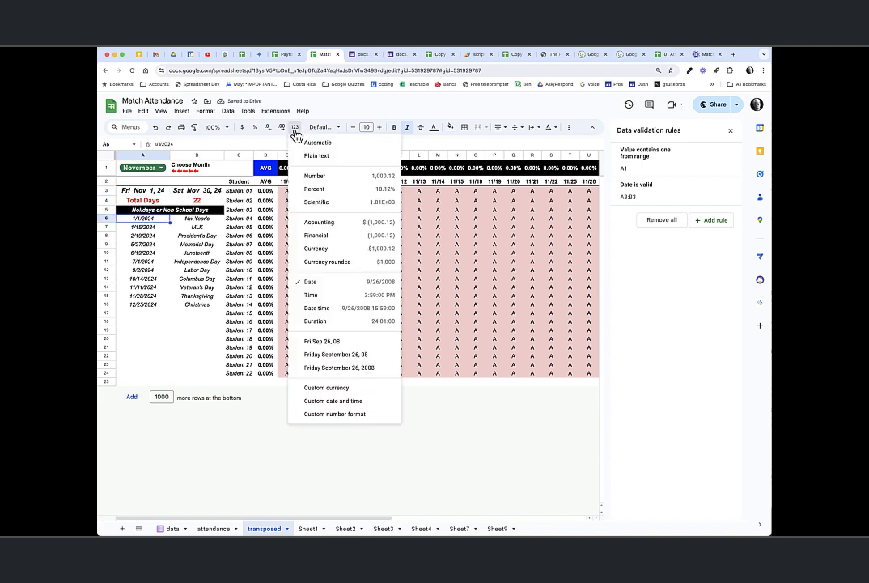
pyautogui.click(152, 315)
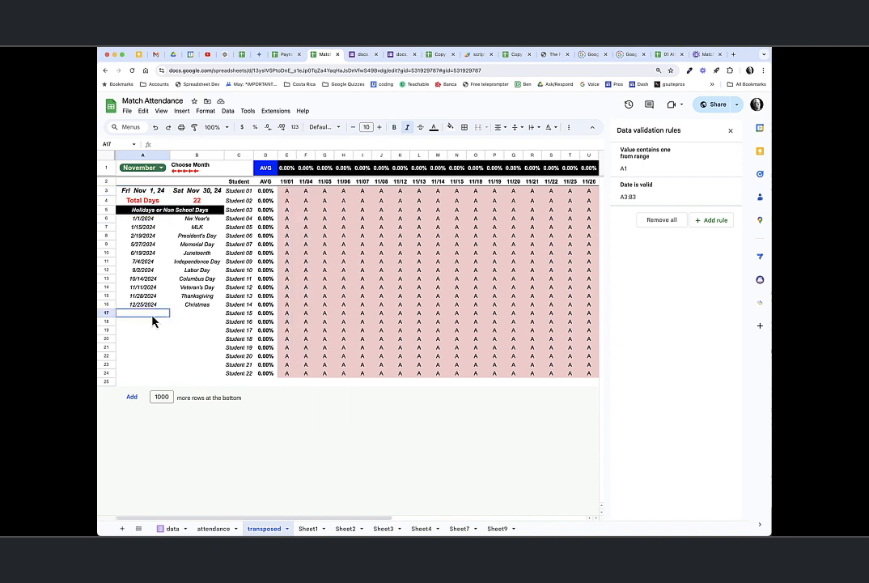
pyautogui.press('Up')
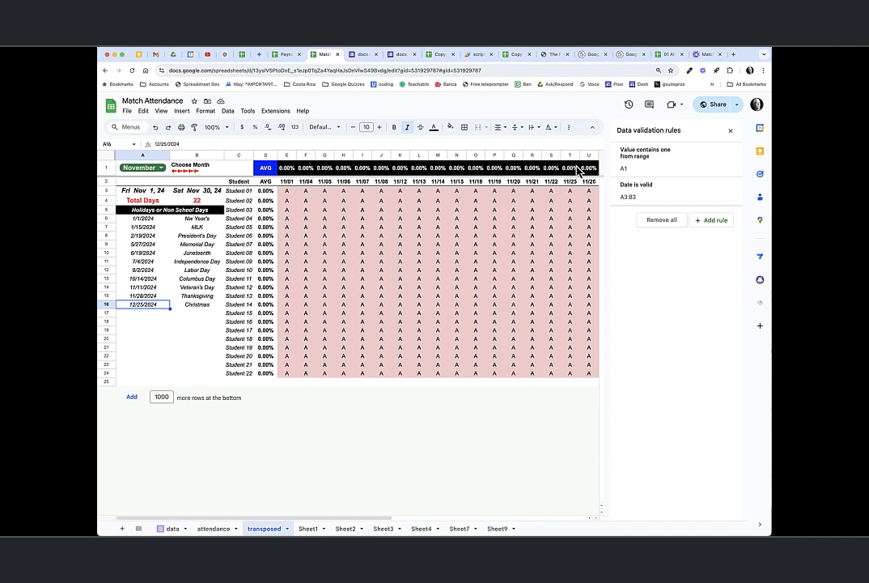
# Close the data validation rules, set the month in A1 to April and check the formula behind date header E2
pyautogui.click(731, 131)
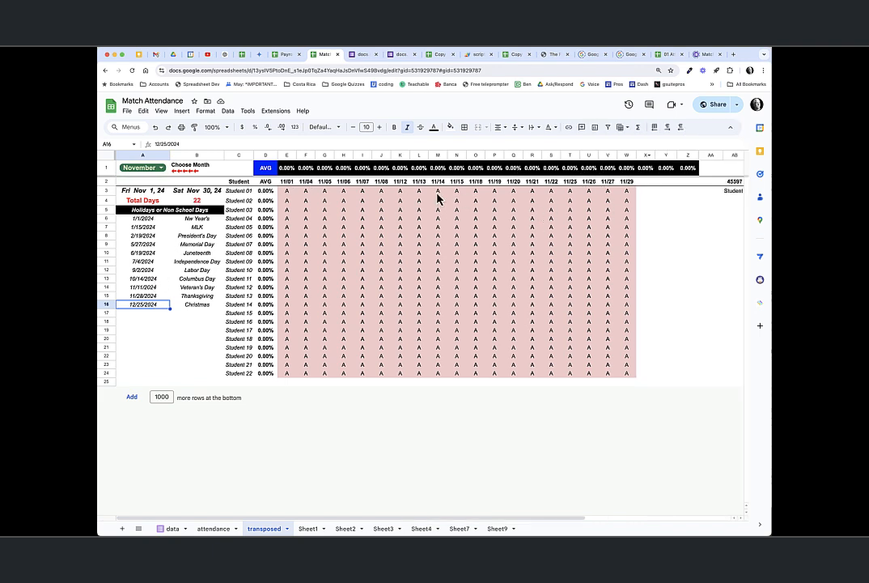
pyautogui.click(161, 168)
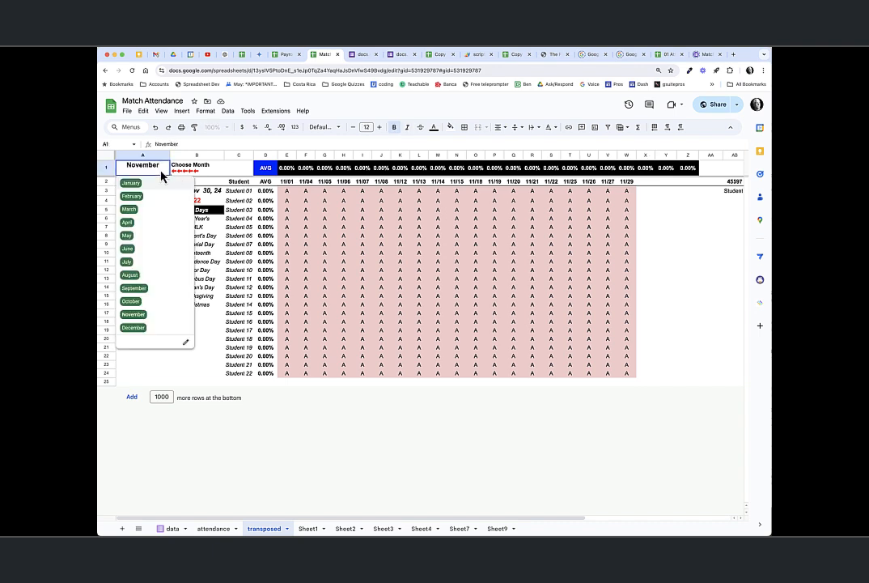
pyautogui.click(127, 224)
pyautogui.click(284, 183)
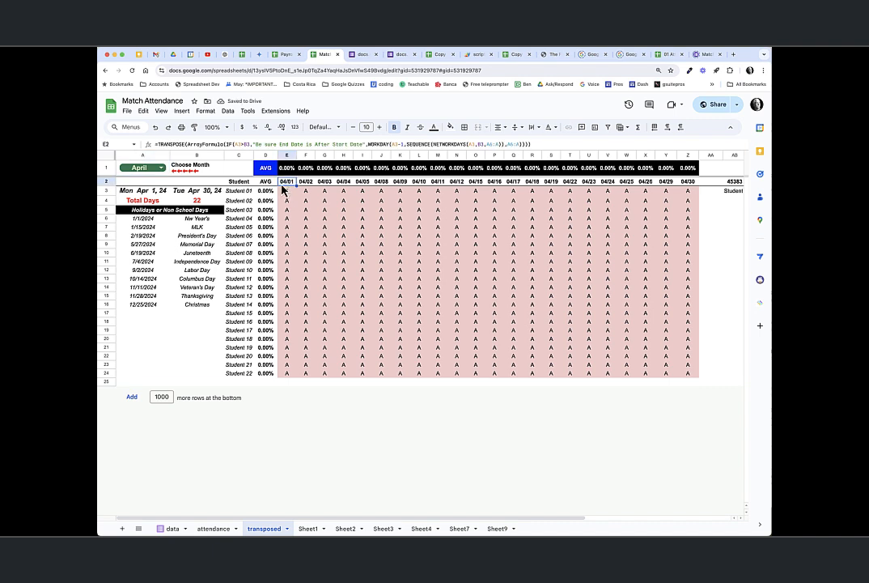
# Examine the formulas behind the month's start date in A3 and end date in B3
pyautogui.click(146, 191)
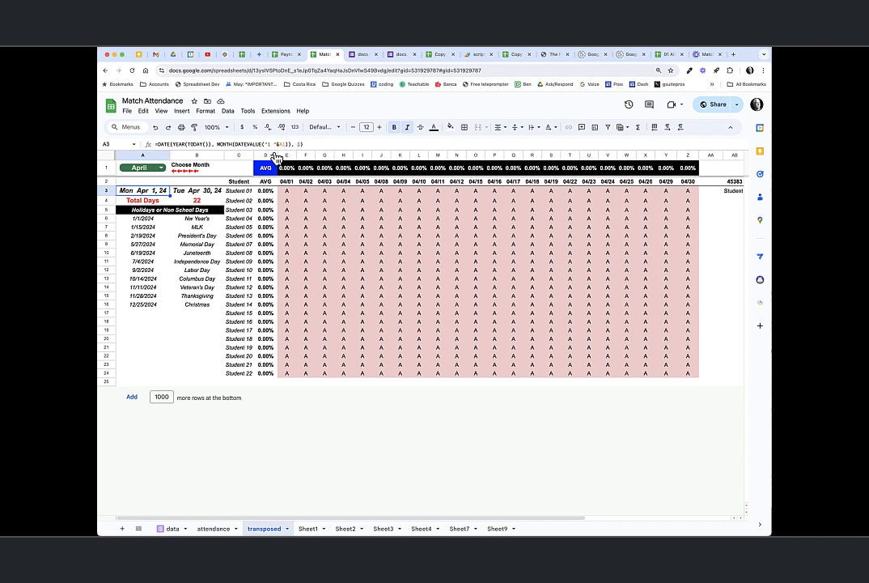
pyautogui.click(151, 192)
pyautogui.click(179, 192)
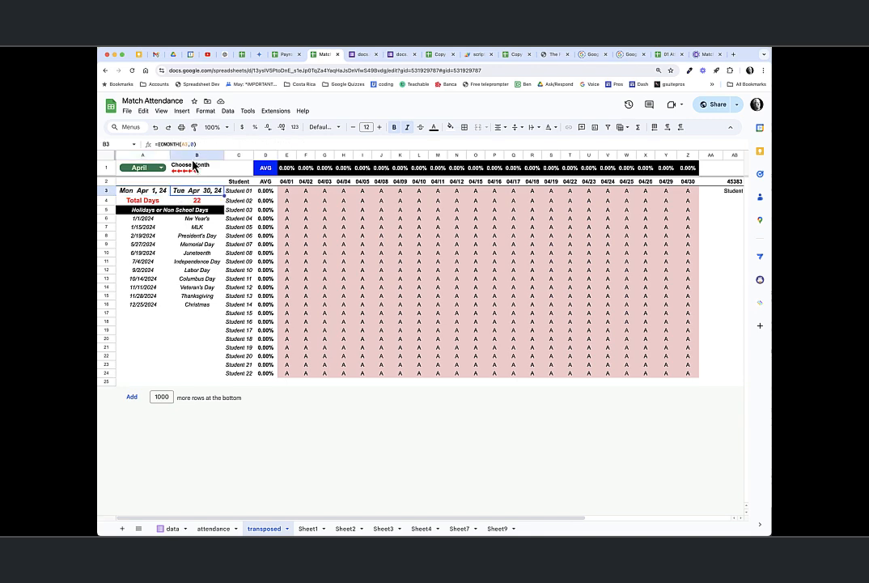
# Set the month in A1 to July and check the date headers in E2 and F2
pyautogui.click(142, 167)
pyautogui.click(147, 264)
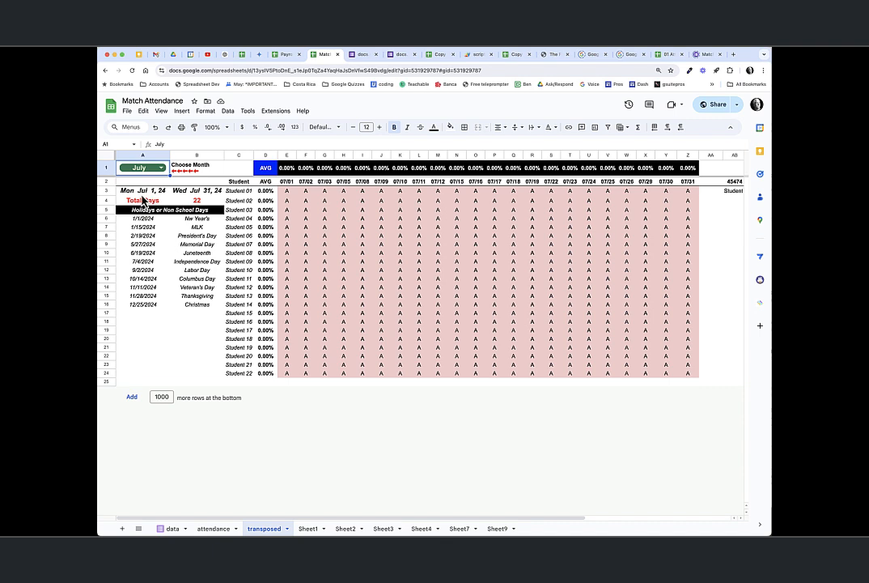
pyautogui.click(291, 182)
pyautogui.click(304, 184)
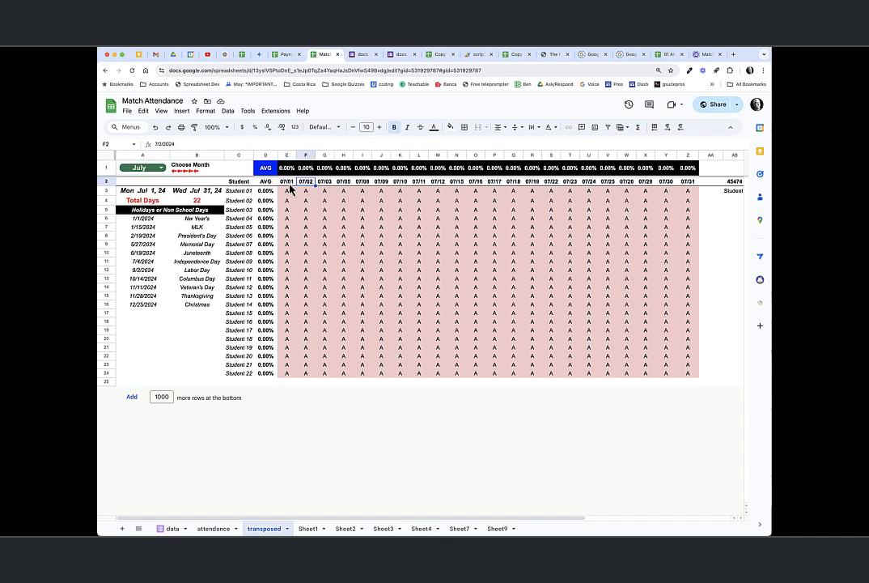